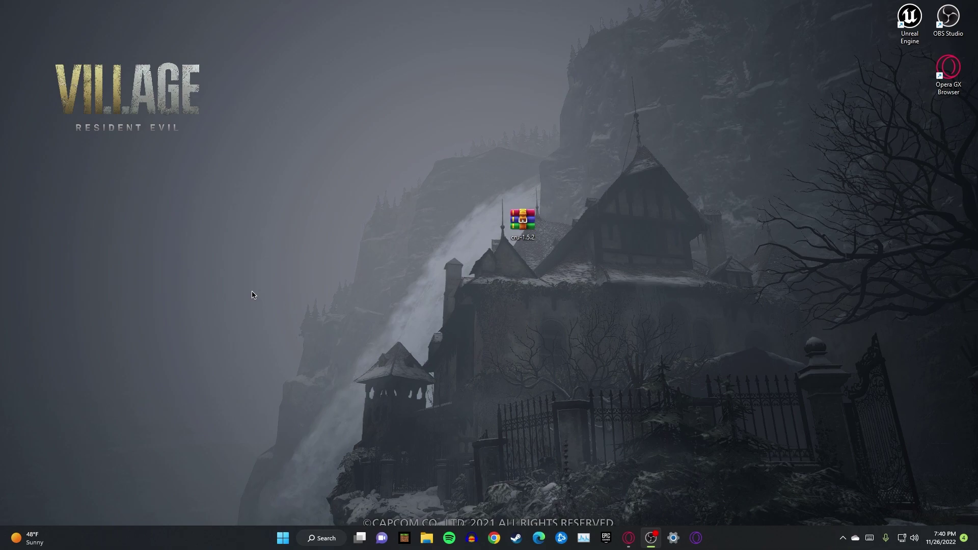
# Launch NVIDIA Control Panel from the desktop context menu and move its window right
pyautogui.rightClick(556, 357)
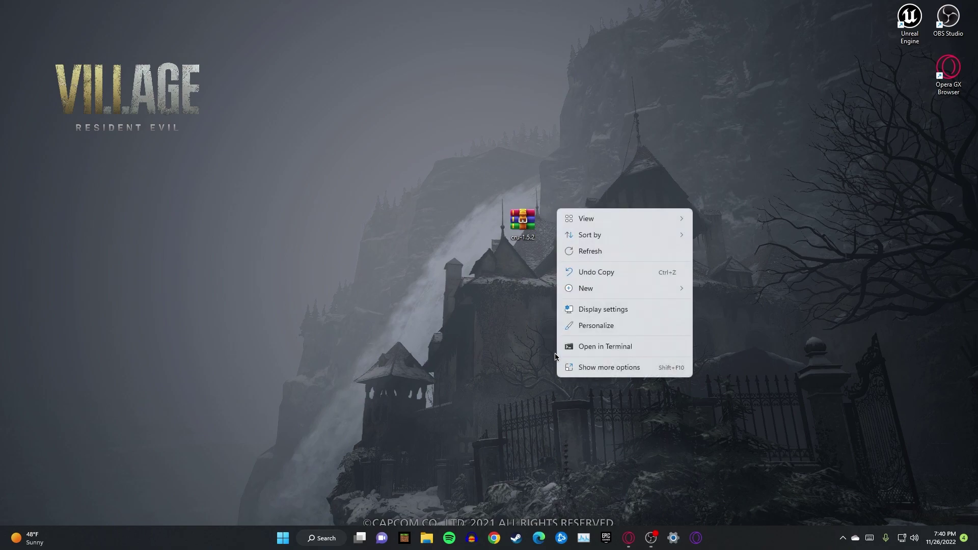
pyautogui.click(612, 367)
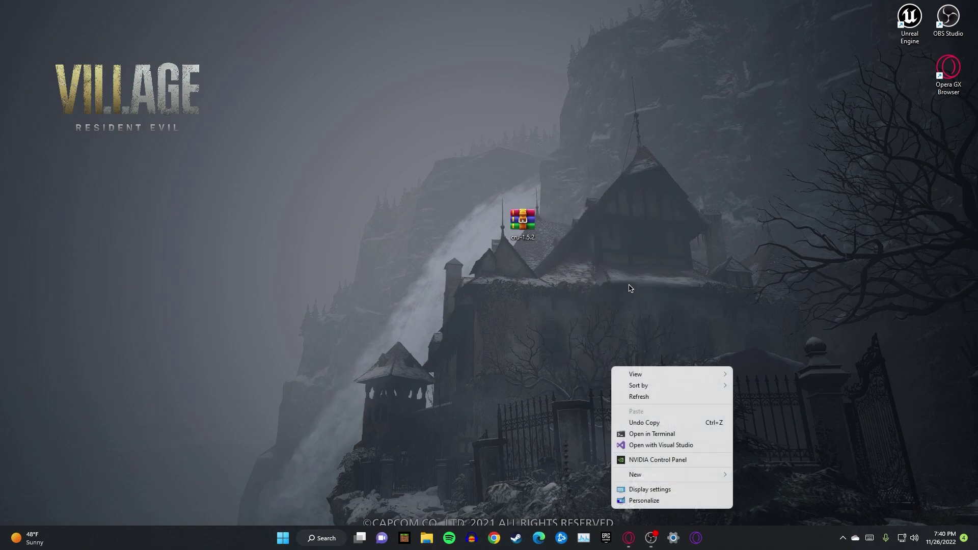
pyautogui.click(645, 461)
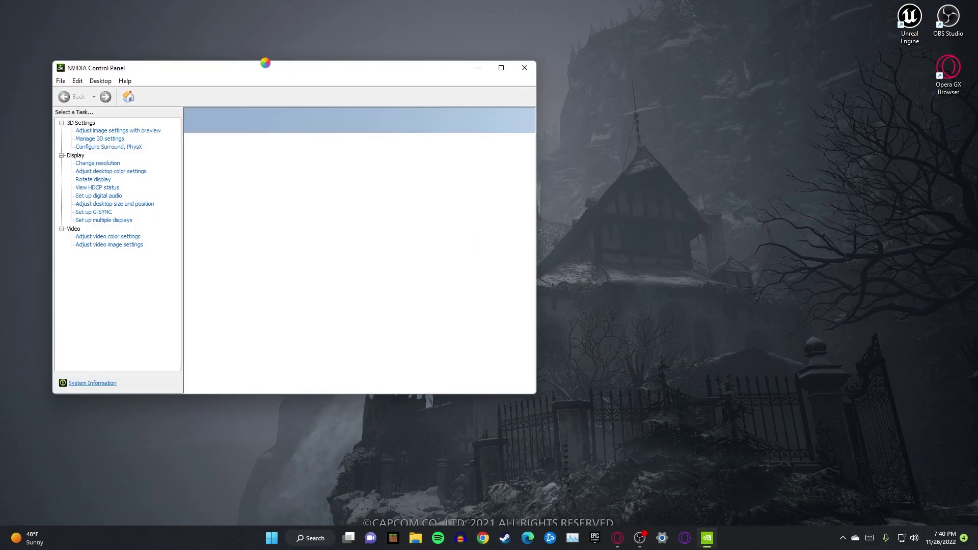
pyautogui.moveTo(290, 69); pyautogui.dragTo(369, 71)
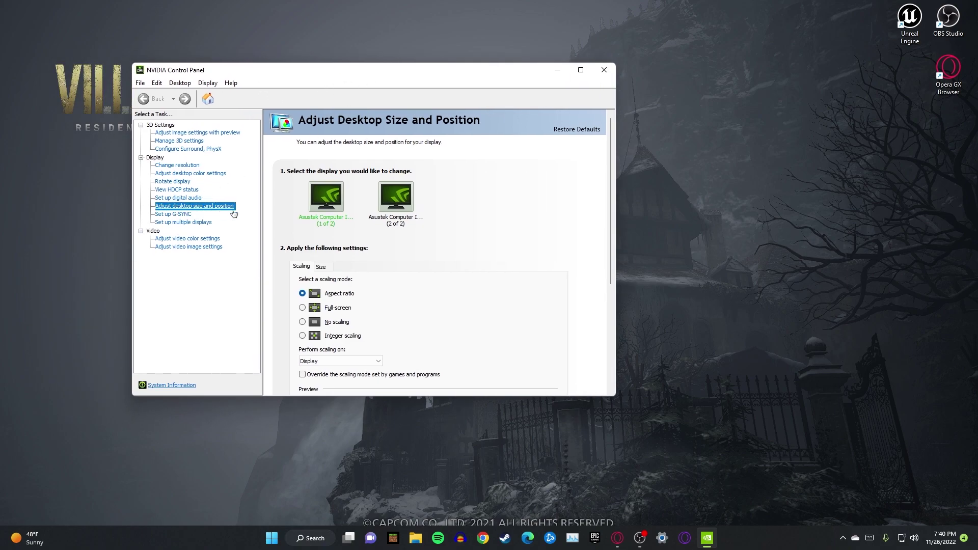
# Set desktop scaling to No scaling, performed on the Display, and apply it
pyautogui.scroll(-2, 508, 275)
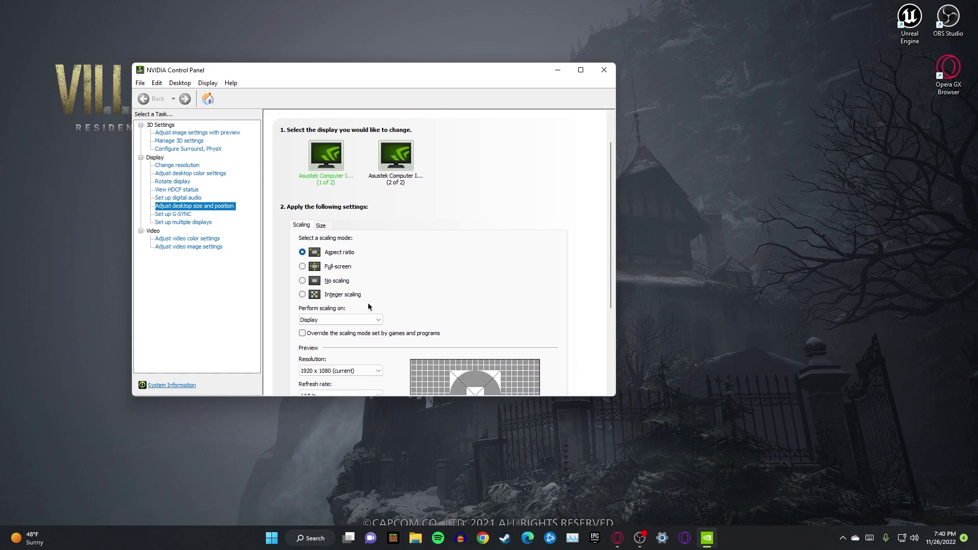
pyautogui.click(374, 319)
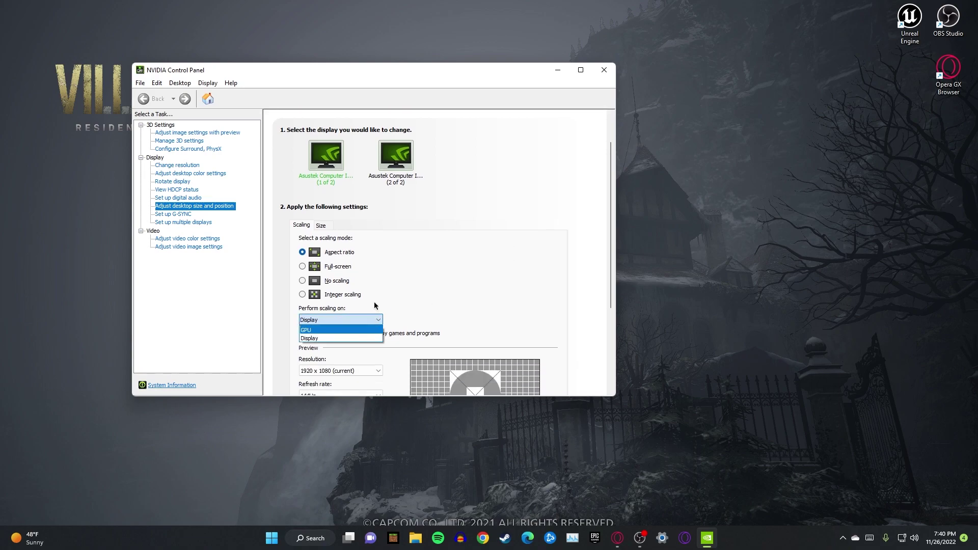
pyautogui.click(366, 323)
pyautogui.click(367, 323)
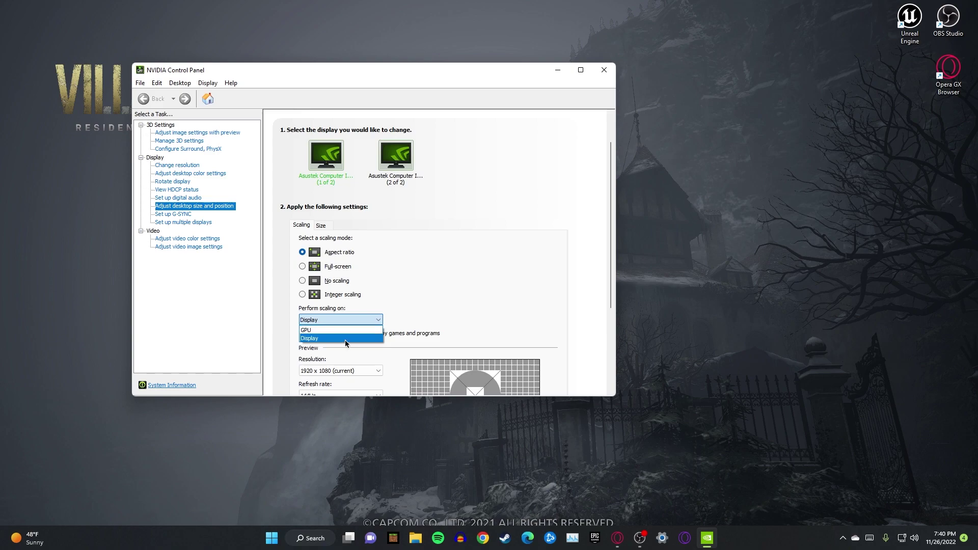
pyautogui.click(452, 298)
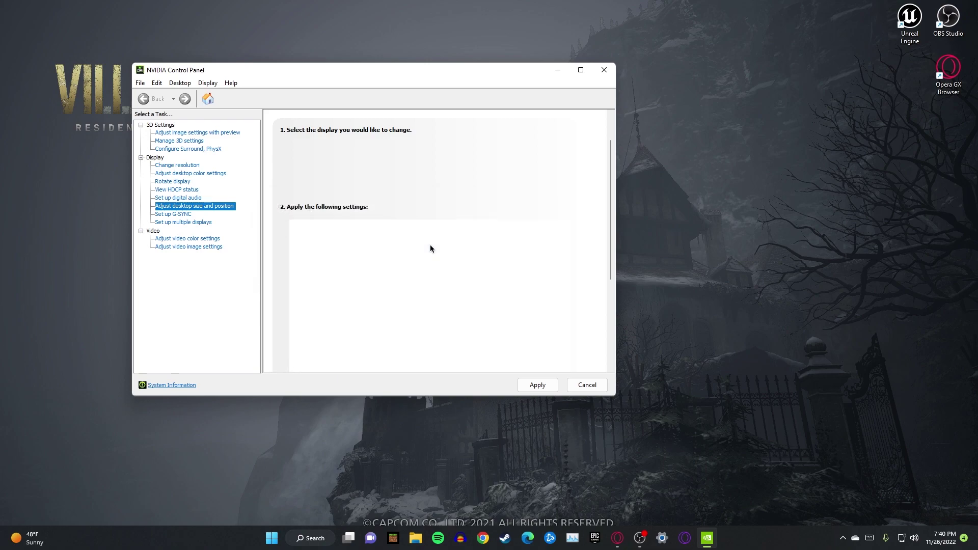
pyautogui.scroll(-1, 425, 256)
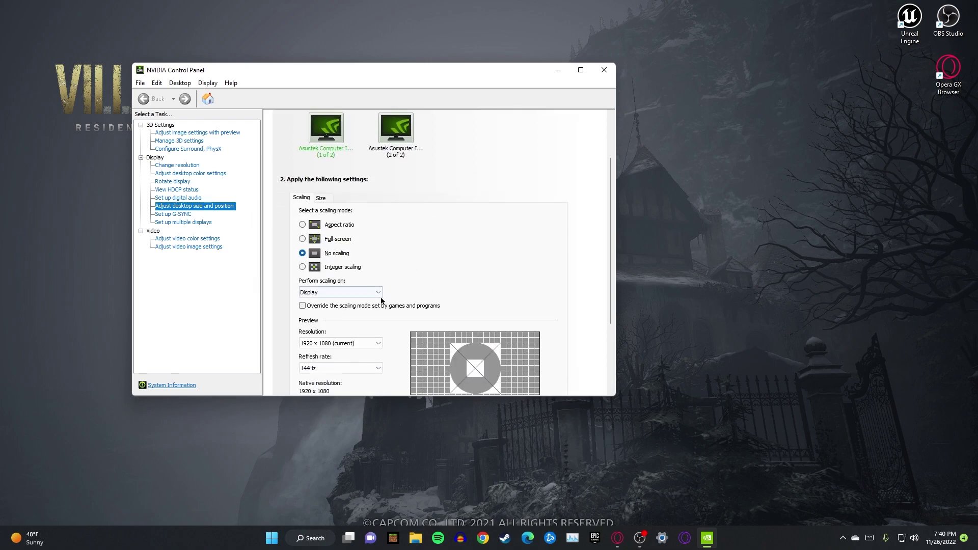
pyautogui.scroll(-3, 348, 320)
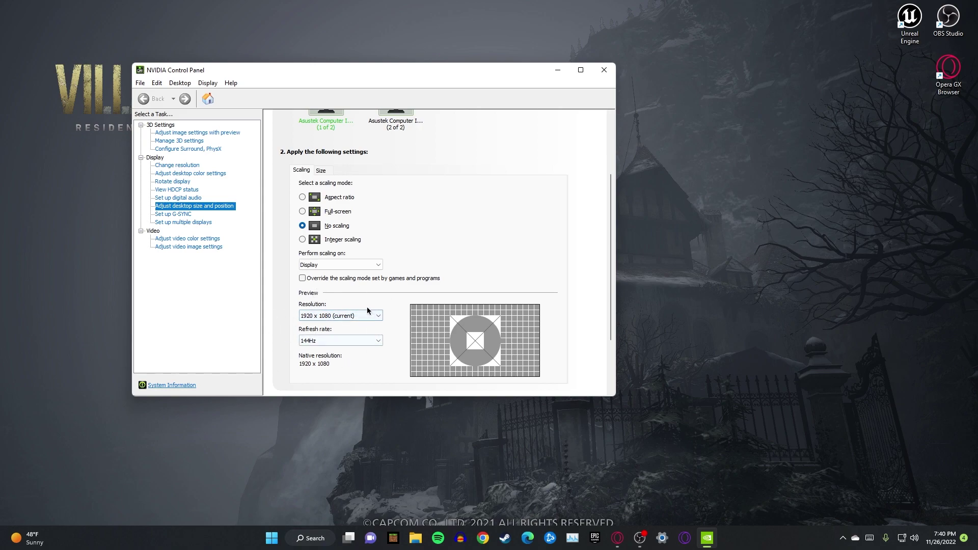
# Look over the Customize custom-resolution dialog under Change resolution, then close NVIDIA Control Panel
pyautogui.click(194, 167)
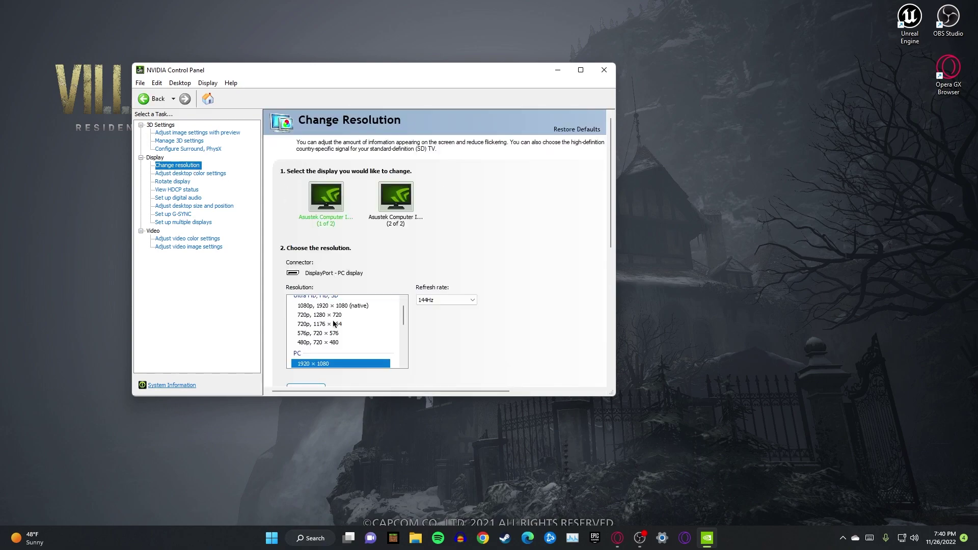
pyautogui.scroll(-2, 428, 265)
pyautogui.click(305, 359)
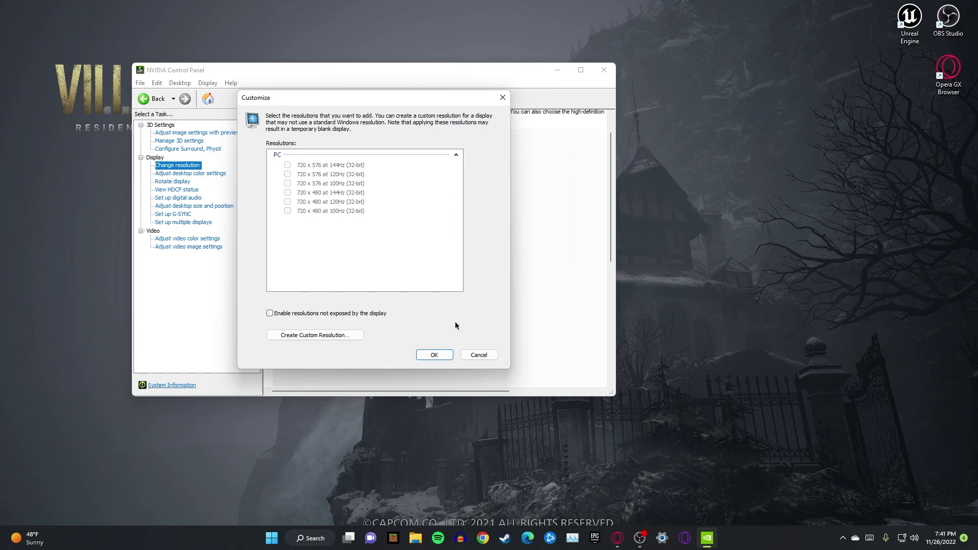
pyautogui.click(449, 355)
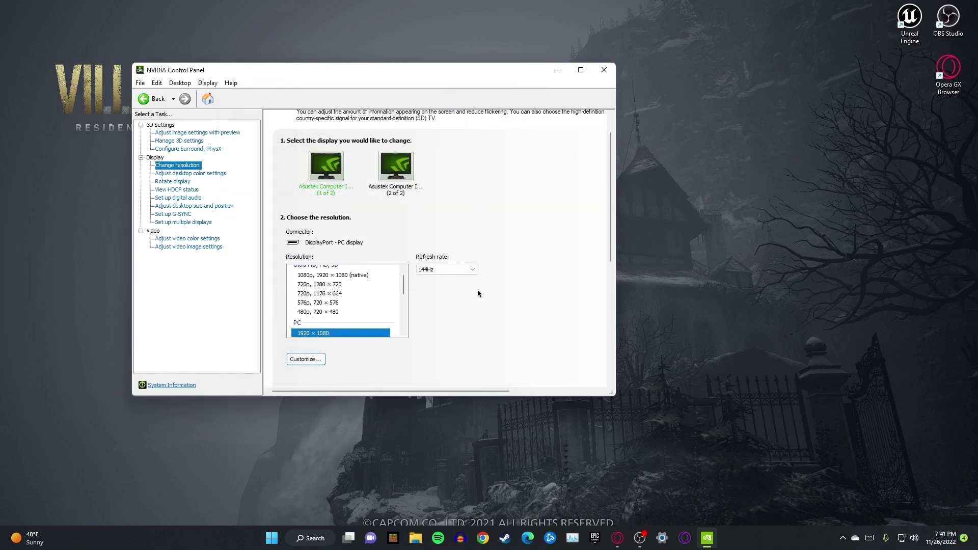
pyautogui.click(611, 75)
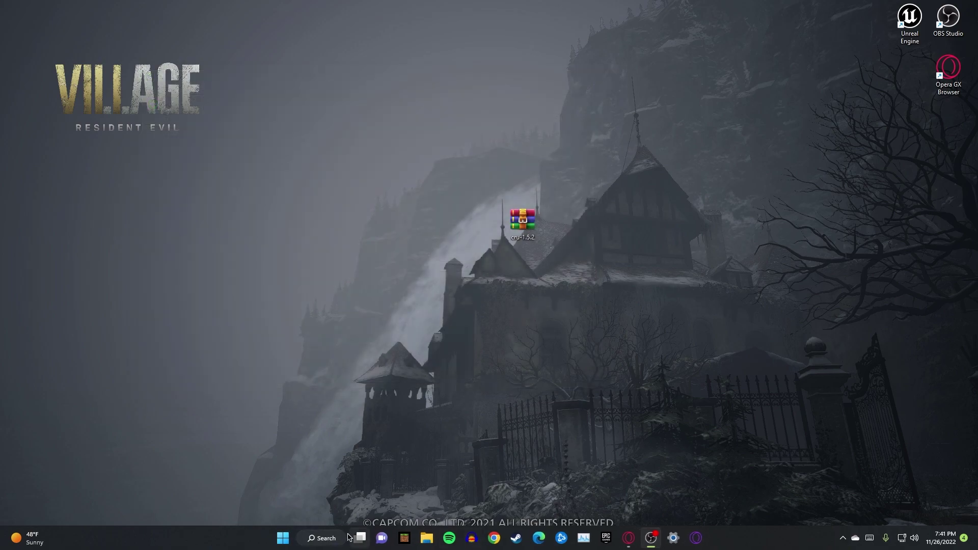
# Open the %localappdata% folder through the Run dialog
pyautogui.click(328, 541)
pyautogui.write('run')
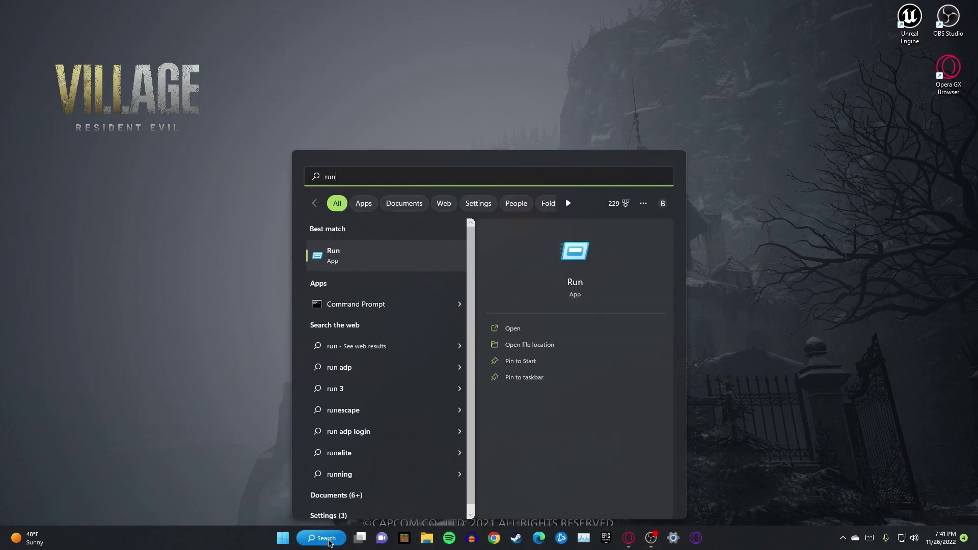
pyautogui.click(512, 331)
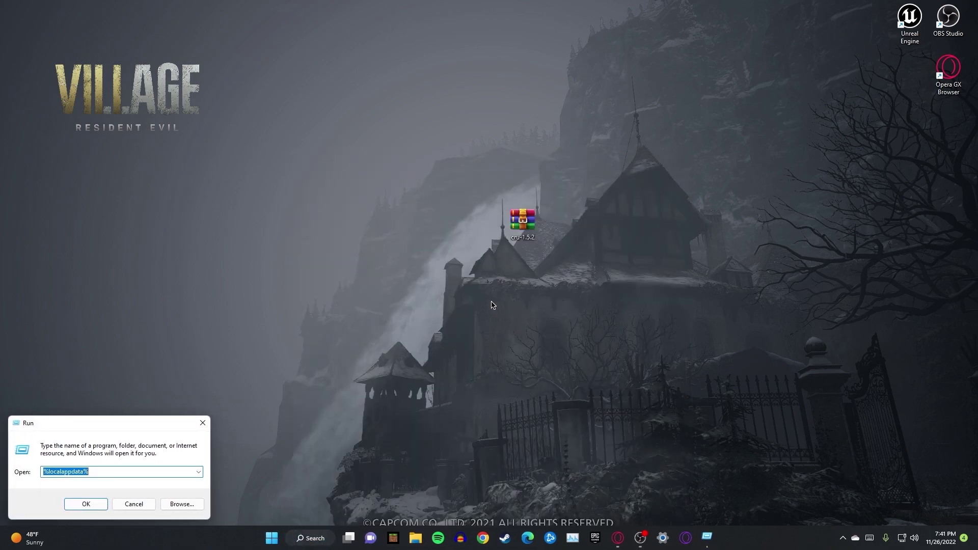
pyautogui.click(88, 505)
# Browse FortniteGame > Saved > Config > WindowsClient and open GameUserSettings in Notepad
pyautogui.scroll(-8, 306, 311)
pyautogui.scroll(-9, 292, 306)
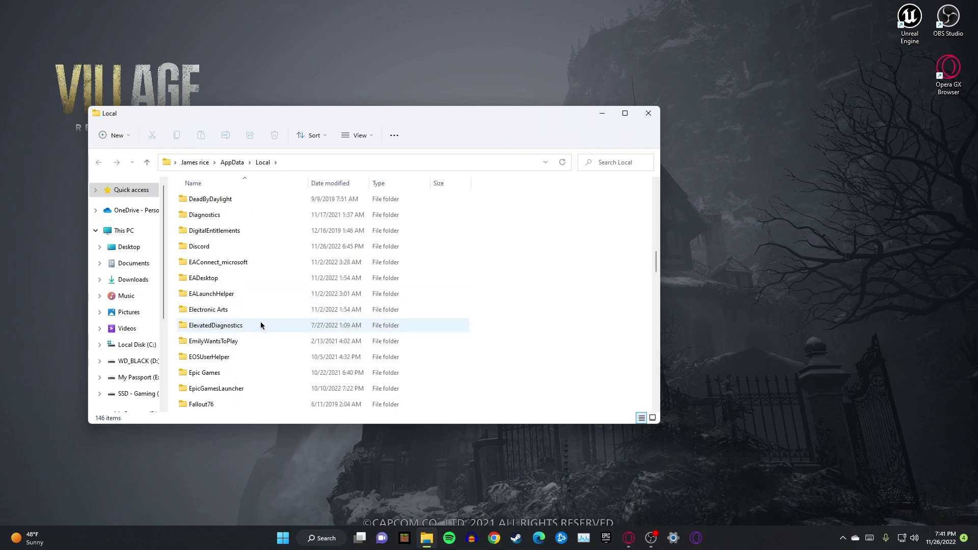
pyautogui.scroll(-1, 226, 357)
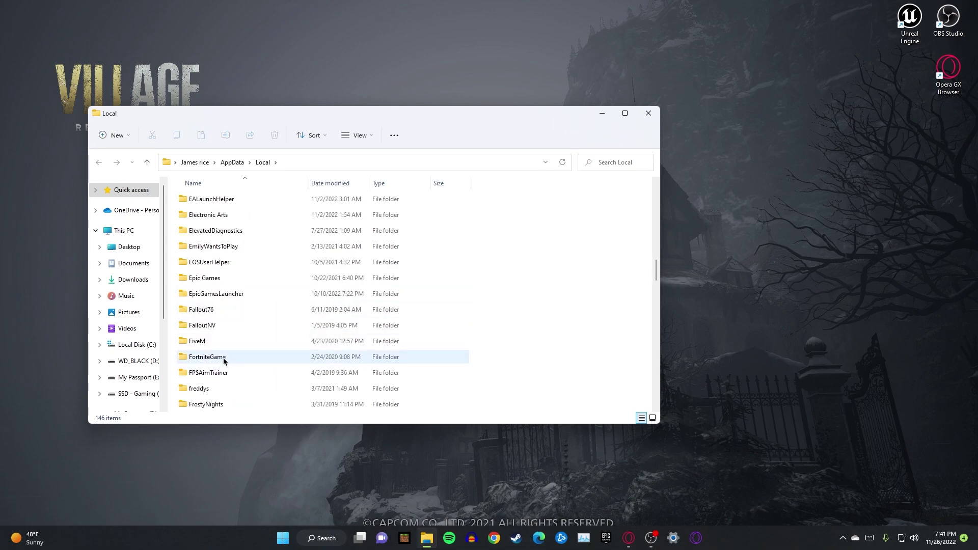
pyautogui.doubleClick(225, 357)
pyautogui.doubleClick(280, 204)
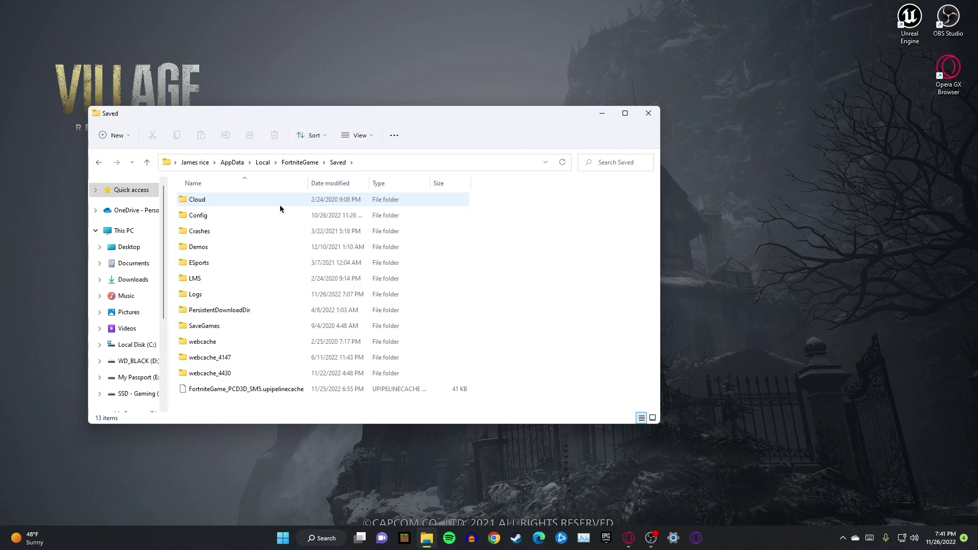
pyautogui.doubleClick(210, 216)
pyautogui.click(209, 218)
pyautogui.doubleClick(209, 218)
pyautogui.doubleClick(229, 200)
# Change DesiredScreenWidth from 1720 to 1920 in GameUserSettings, save with Ctrl+S, and close Notepad
pyautogui.scroll(-10, 160, 165)
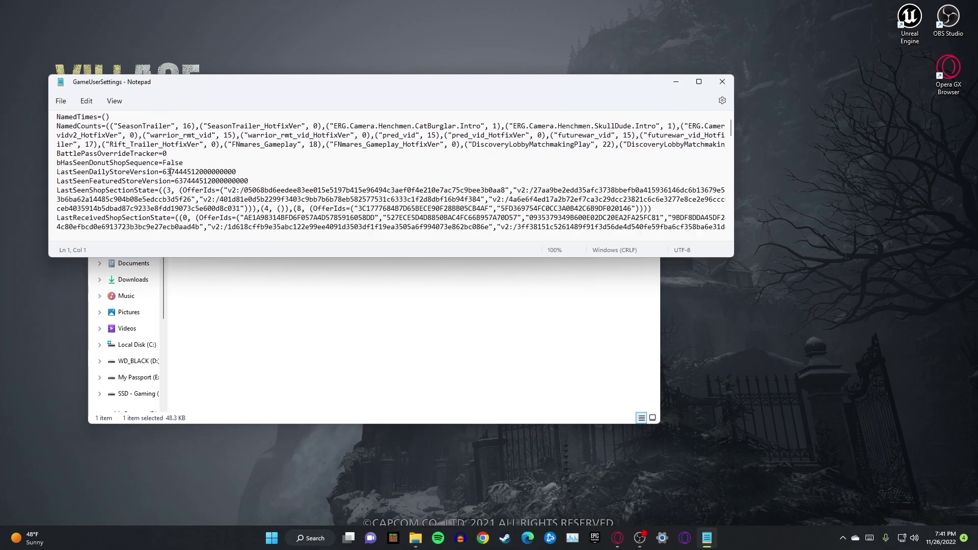
pyautogui.click(699, 82)
pyautogui.scroll(-20, 269, 273)
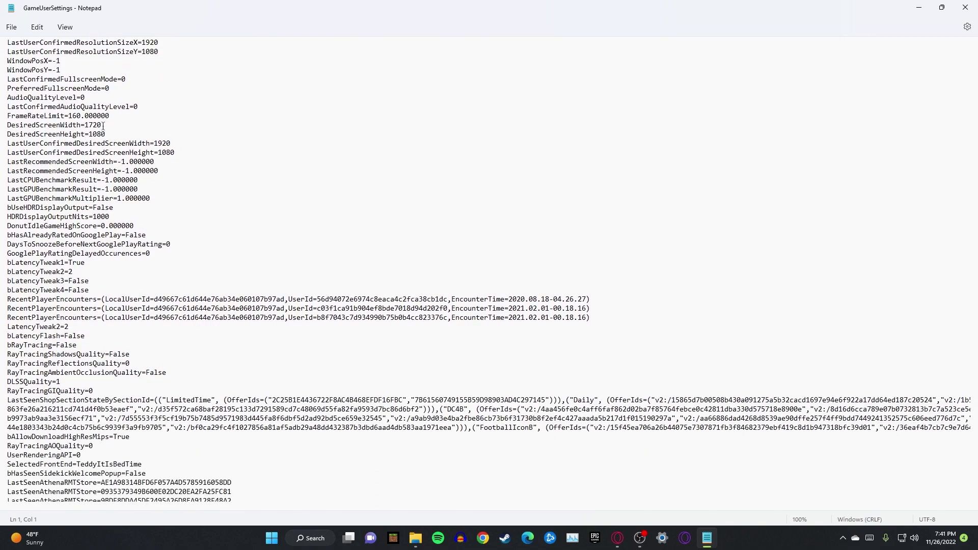
pyautogui.click(86, 125)
pyautogui.moveTo(87, 125); pyautogui.dragTo(100, 125)
pyautogui.write('1920')
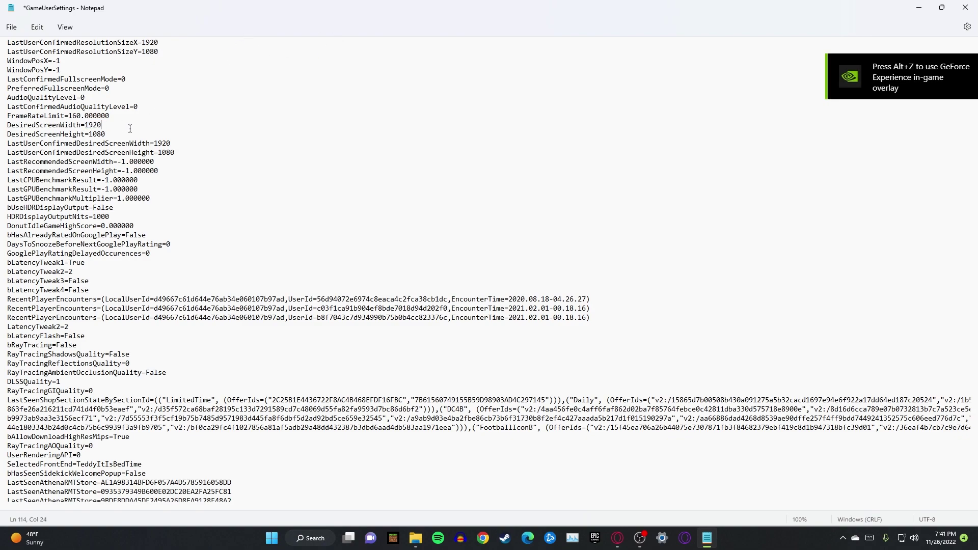
pyautogui.moveTo(102, 125); pyautogui.dragTo(85, 124)
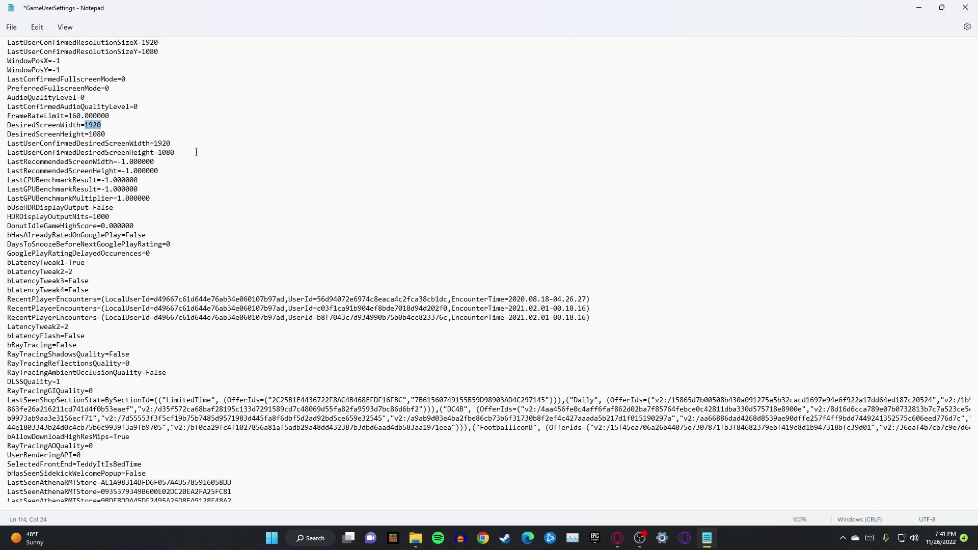
pyautogui.scroll(1, 196, 152)
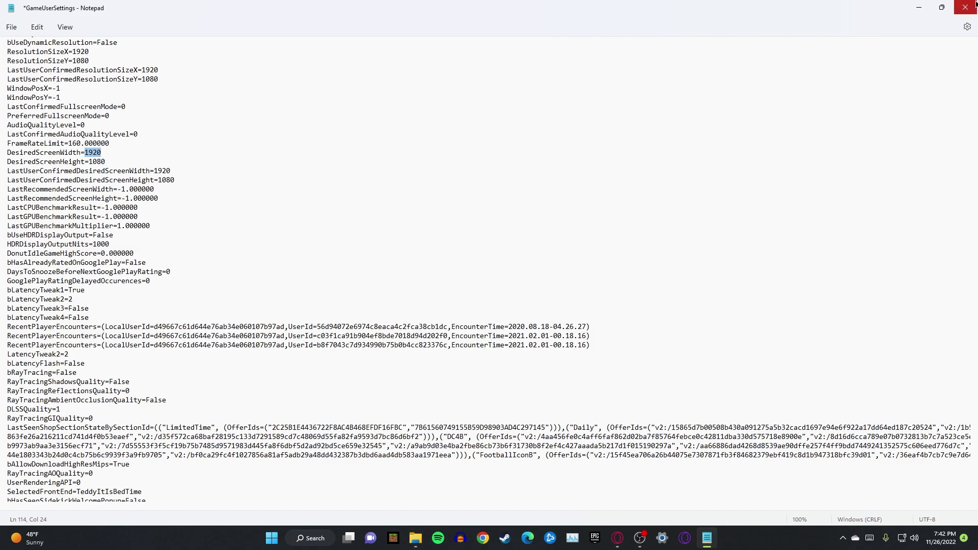
pyautogui.click(749, 171)
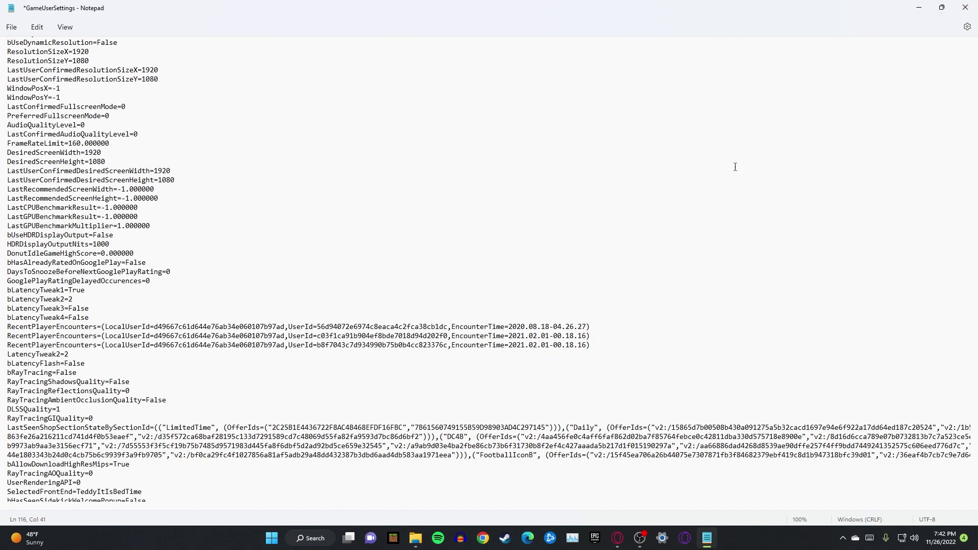
pyautogui.hotkey('ctrl', 's')
pyautogui.click(965, 7)
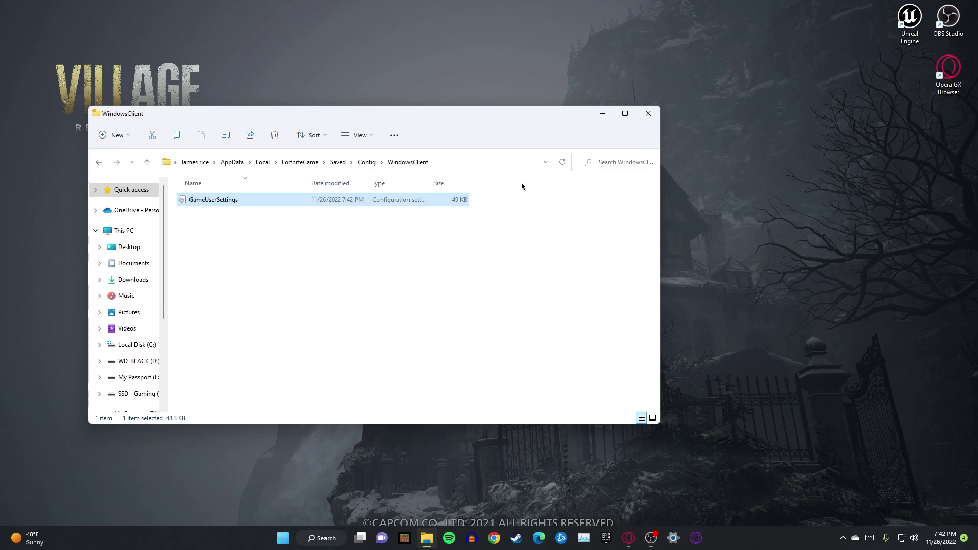
# Close Explorer, review the CRU forum and stretched-resolution guide tabs in Opera GX, then minimize it
pyautogui.click(648, 113)
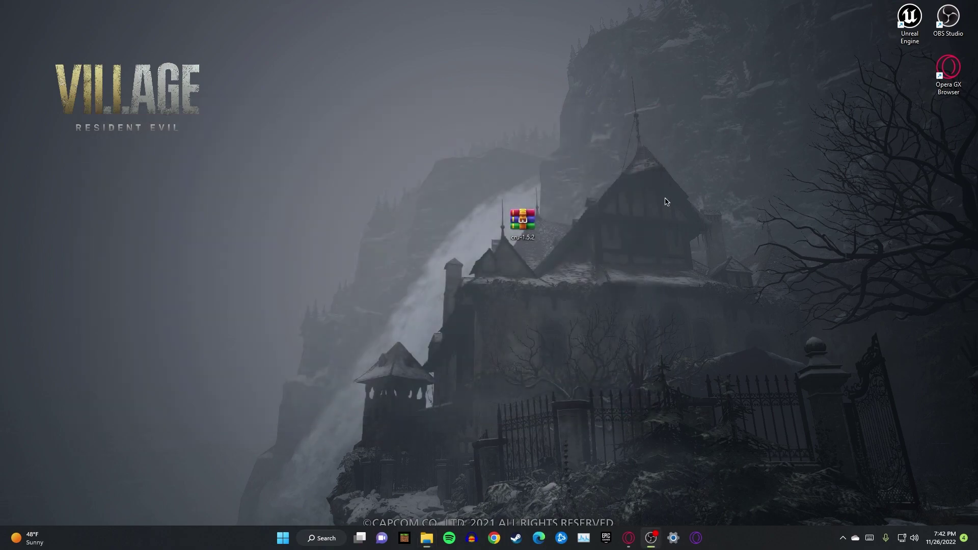
pyautogui.moveTo(628, 535)
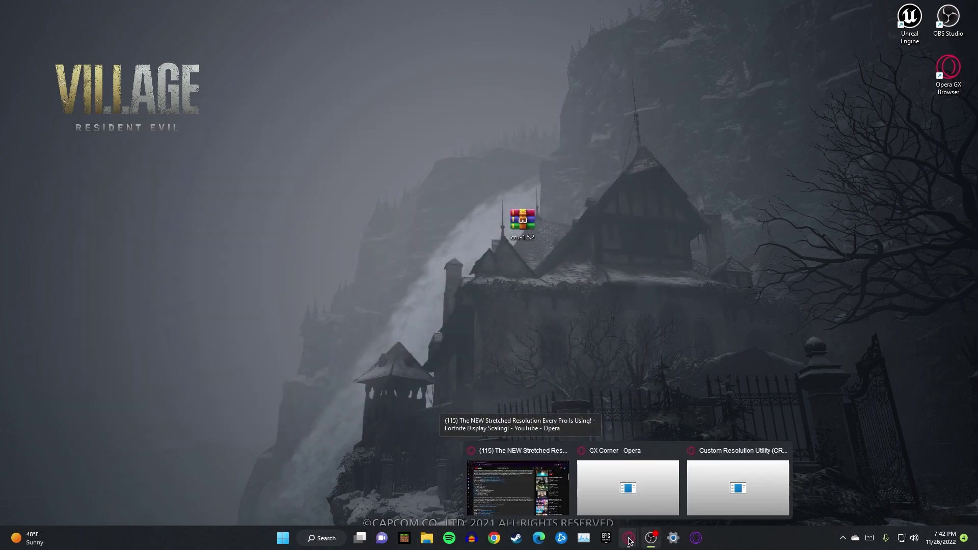
pyautogui.click(696, 488)
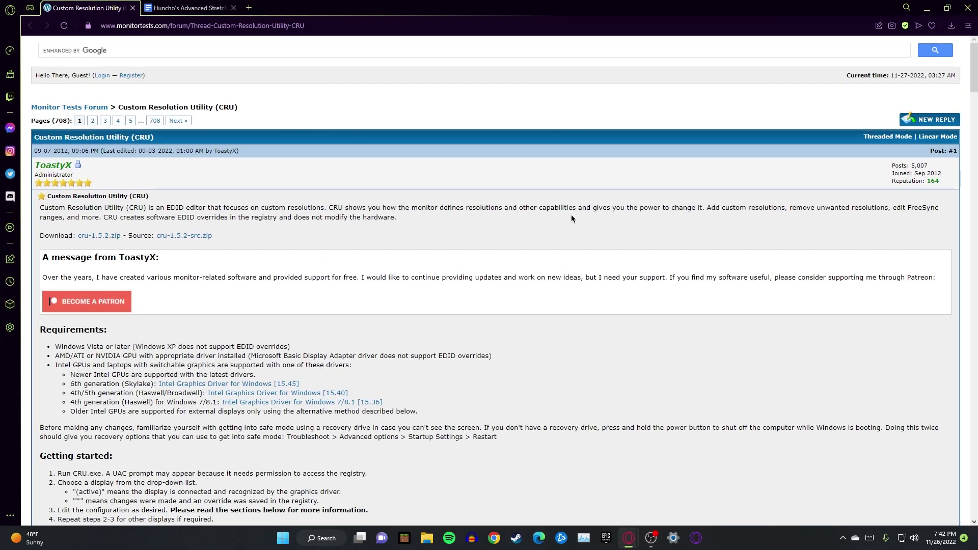
pyautogui.click(198, 5)
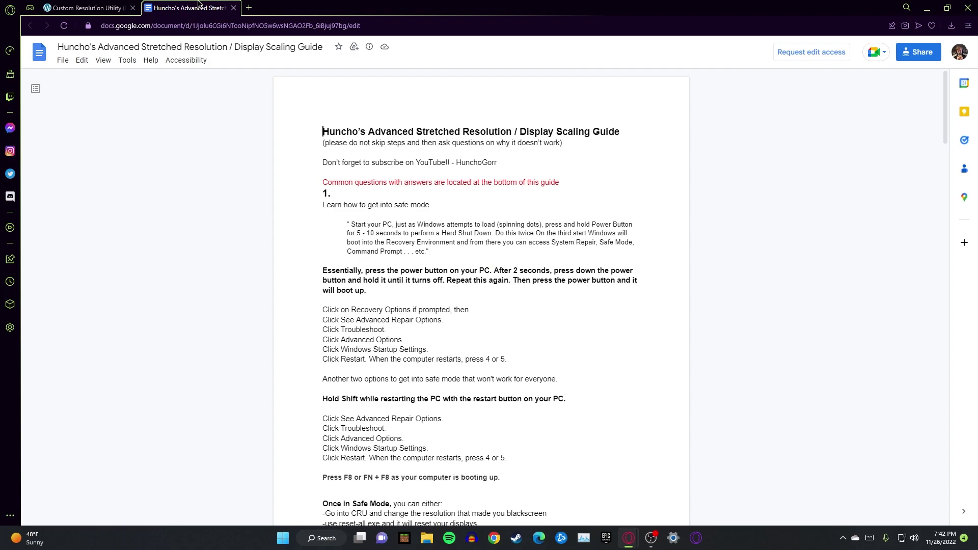
pyautogui.scroll(-1, 410, 118)
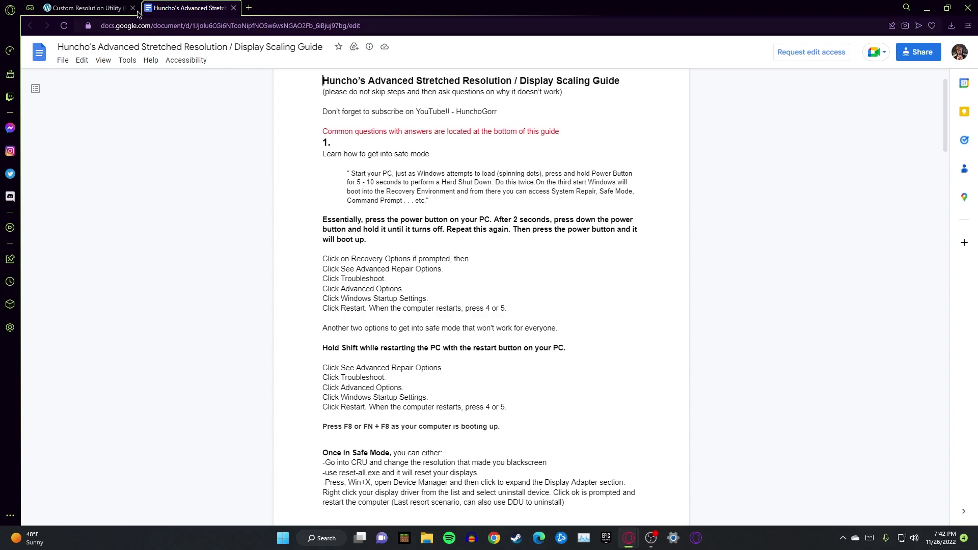
pyautogui.click(106, 5)
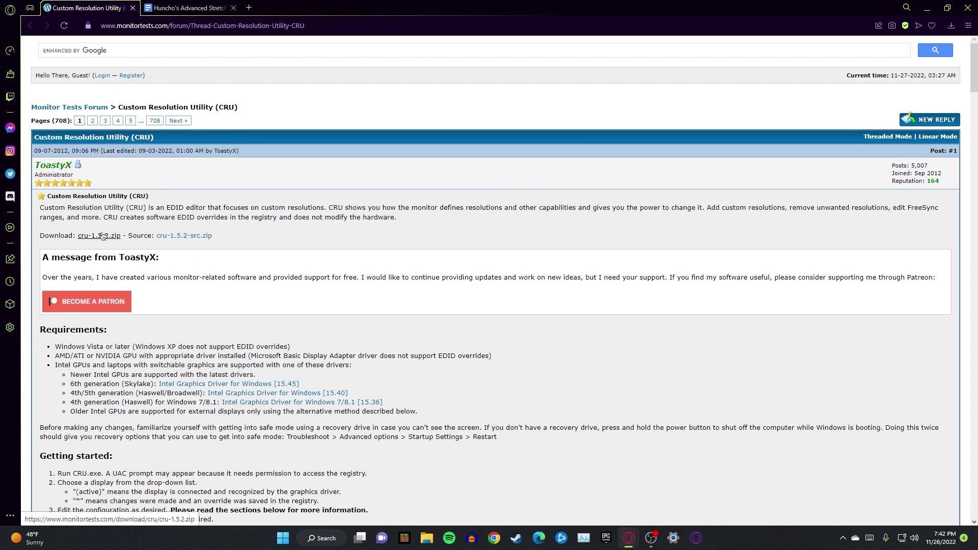
pyautogui.click(928, 7)
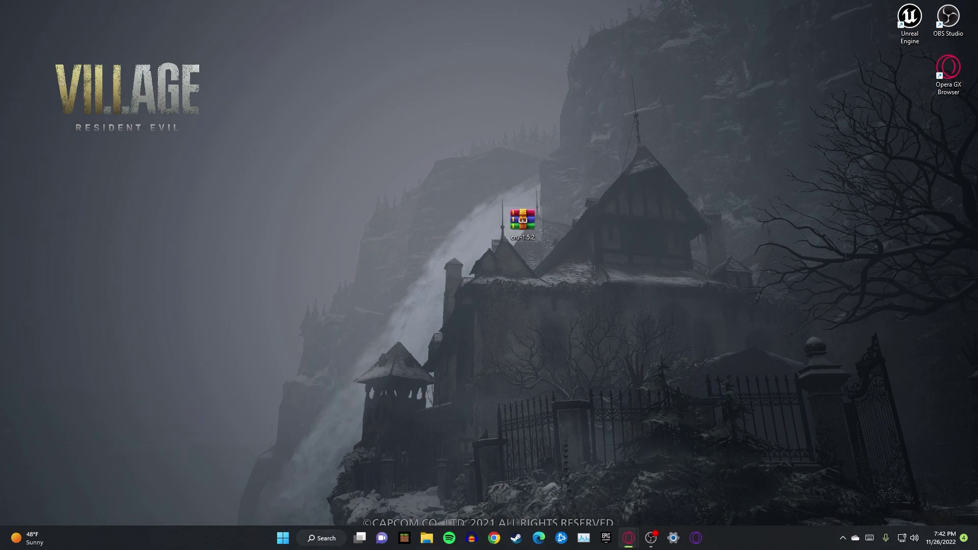
# Run CRU from cru-1.5.2, keep the MG248 monitor, uncheck all established resolutions, select CTA-861
pyautogui.doubleClick(523, 220)
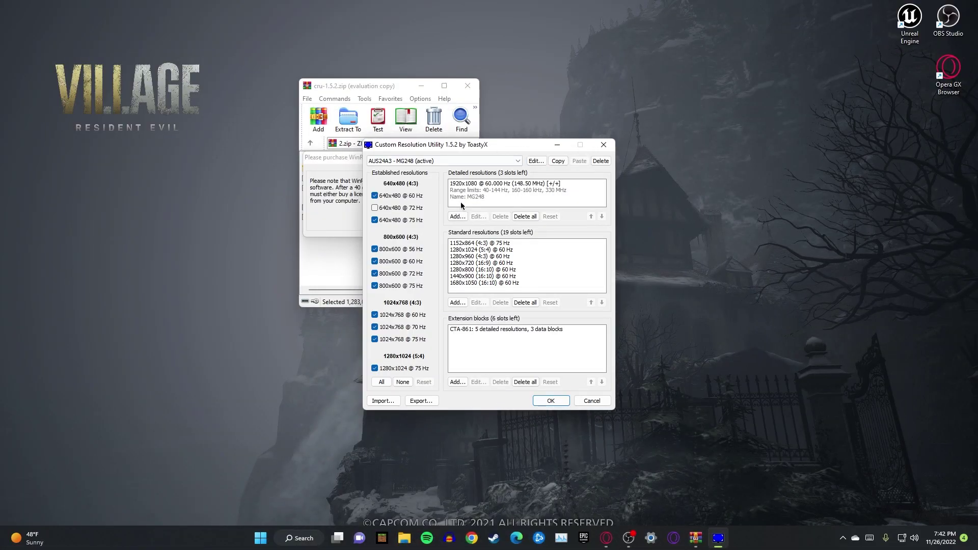
pyautogui.click(512, 161)
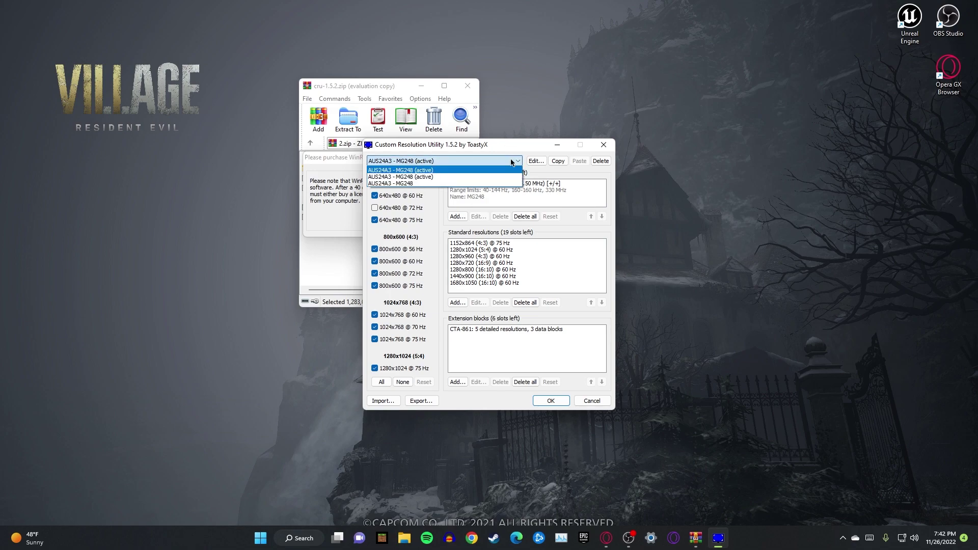
pyautogui.click(439, 171)
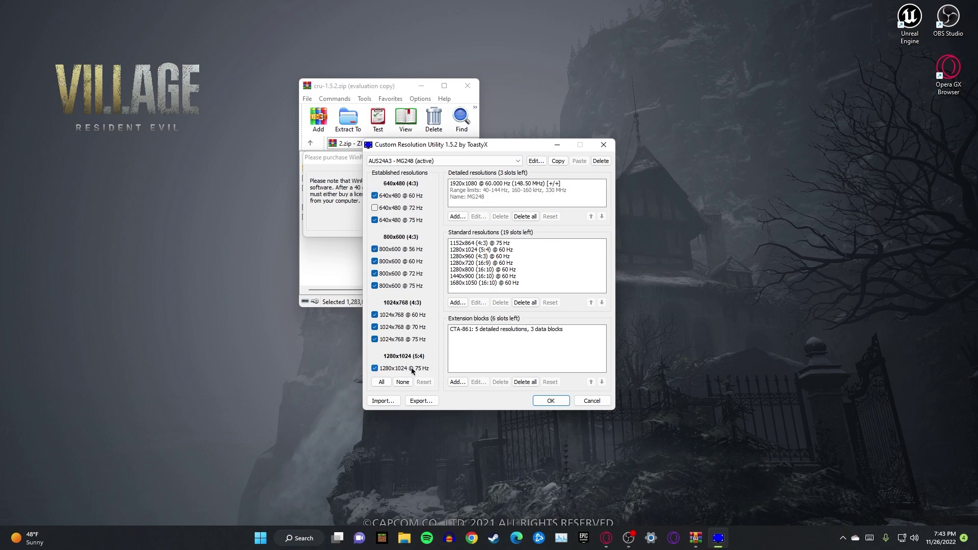
pyautogui.click(403, 383)
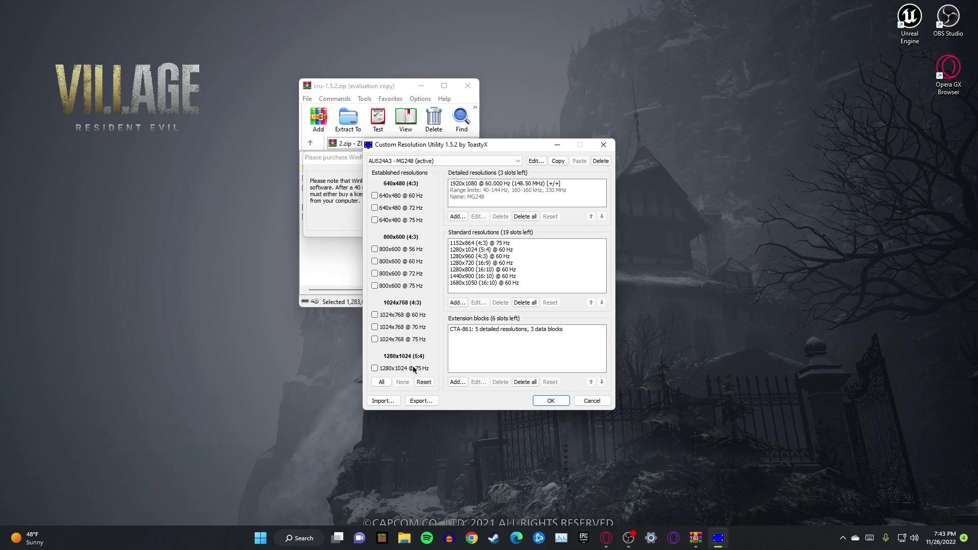
pyautogui.click(475, 329)
# Open the CTA-861 block and copy the 1920x1080 @ 144 Hz detailed timing
pyautogui.click(479, 382)
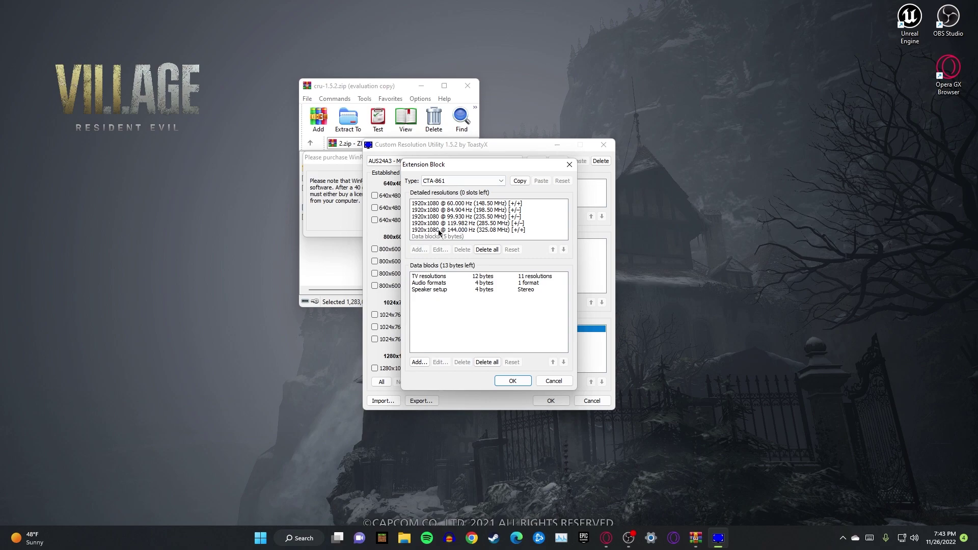
pyautogui.click(440, 233)
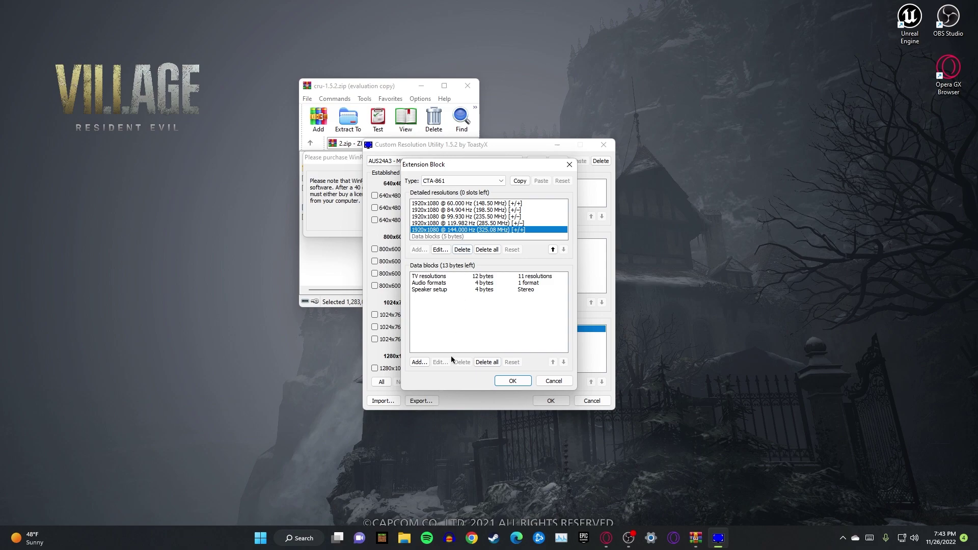
pyautogui.keyDown('ctrl'); pyautogui.click(498, 231); pyautogui.keyUp('ctrl')
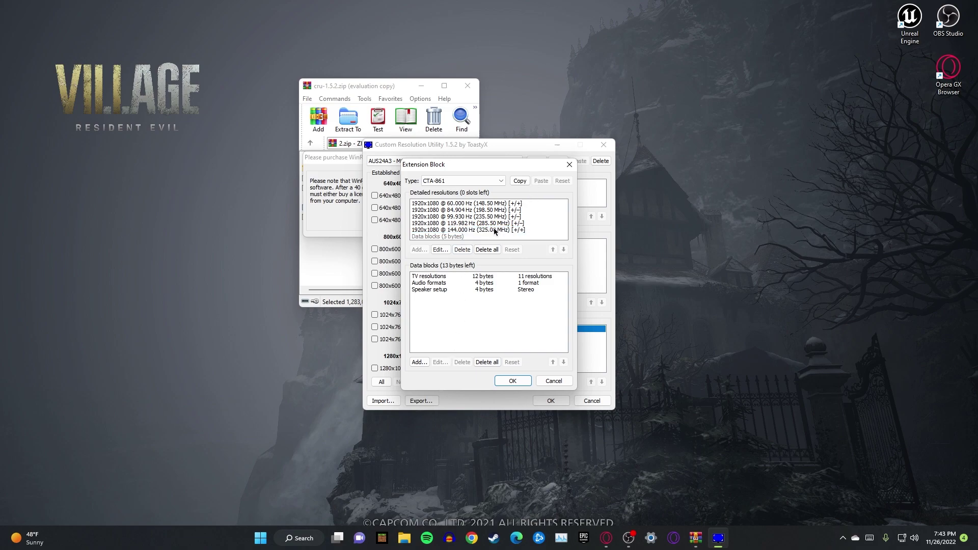
pyautogui.click(453, 231)
pyautogui.click(440, 249)
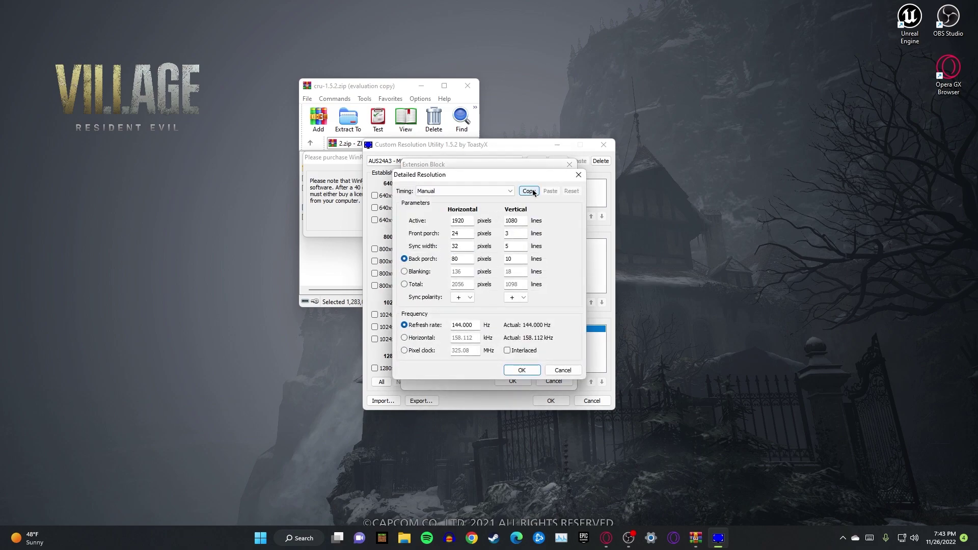
pyautogui.click(520, 370)
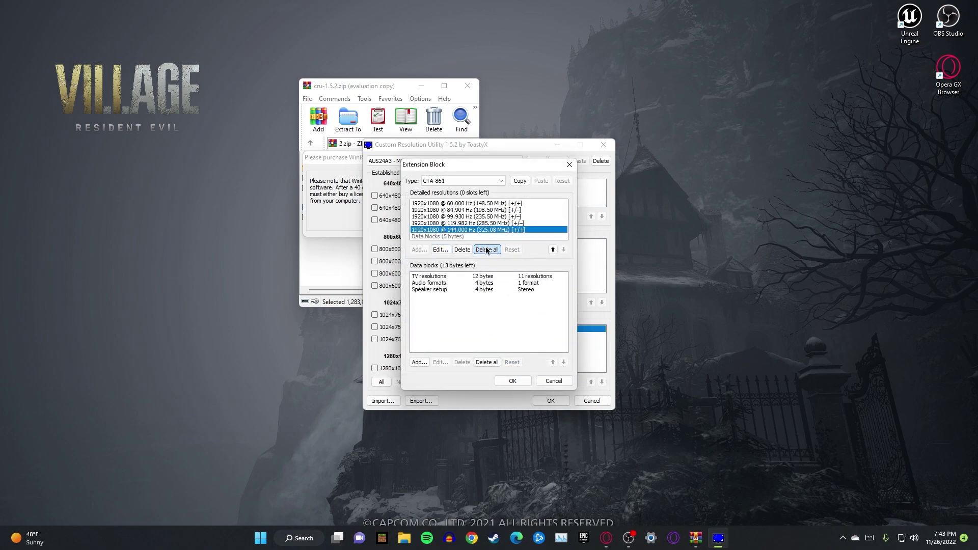
# Delete the block's detailed resolutions, the CTA-861 block, all standard resolutions and the 60 Hz entry
pyautogui.click(487, 249)
pyautogui.click(514, 383)
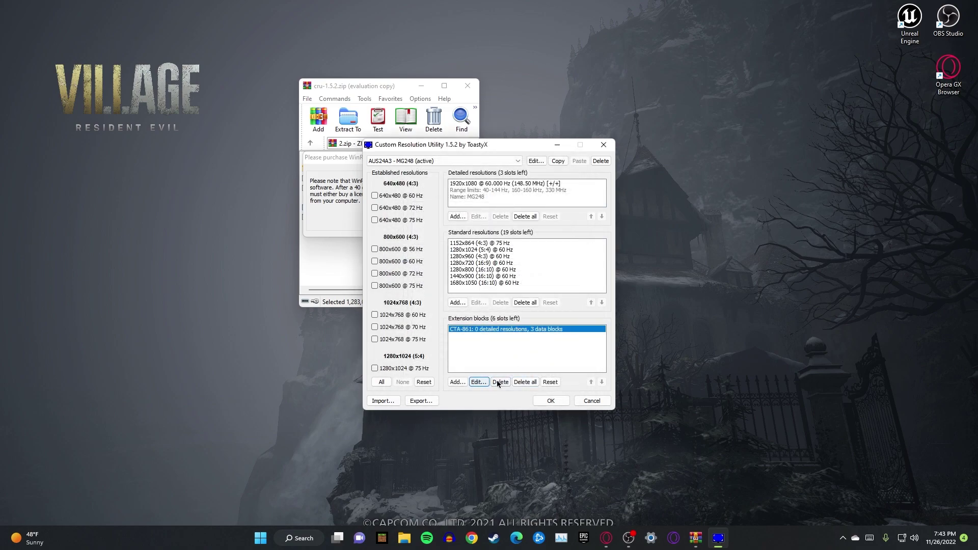
pyautogui.click(499, 383)
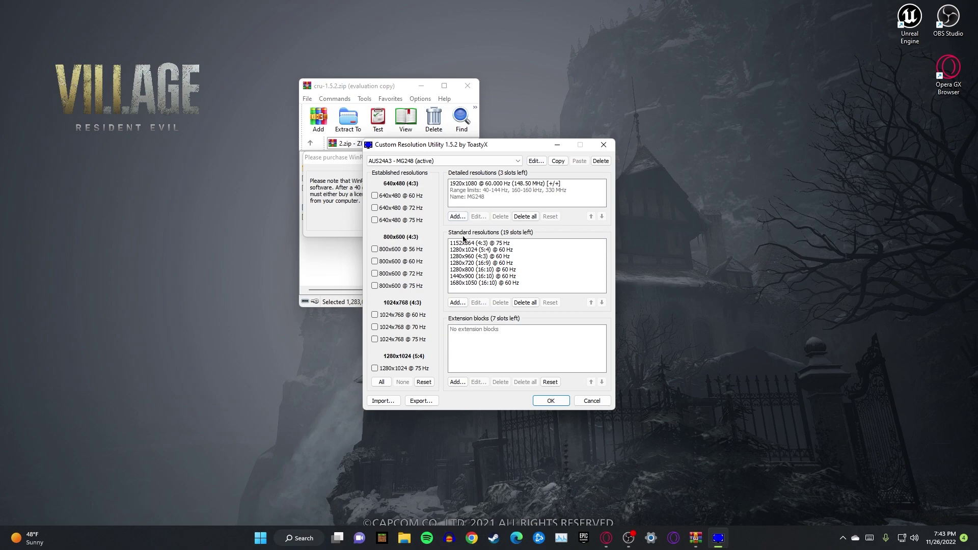
pyautogui.click(526, 302)
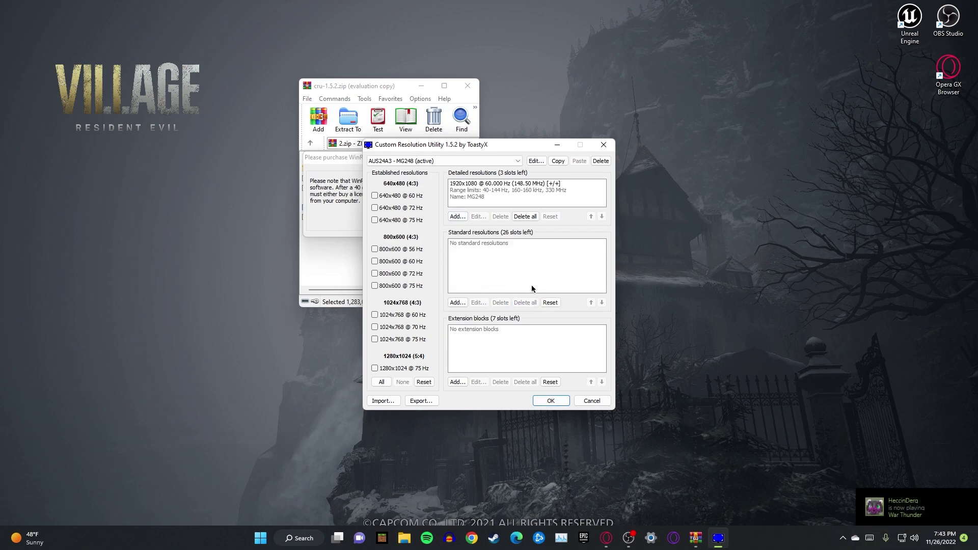
pyautogui.click(528, 185)
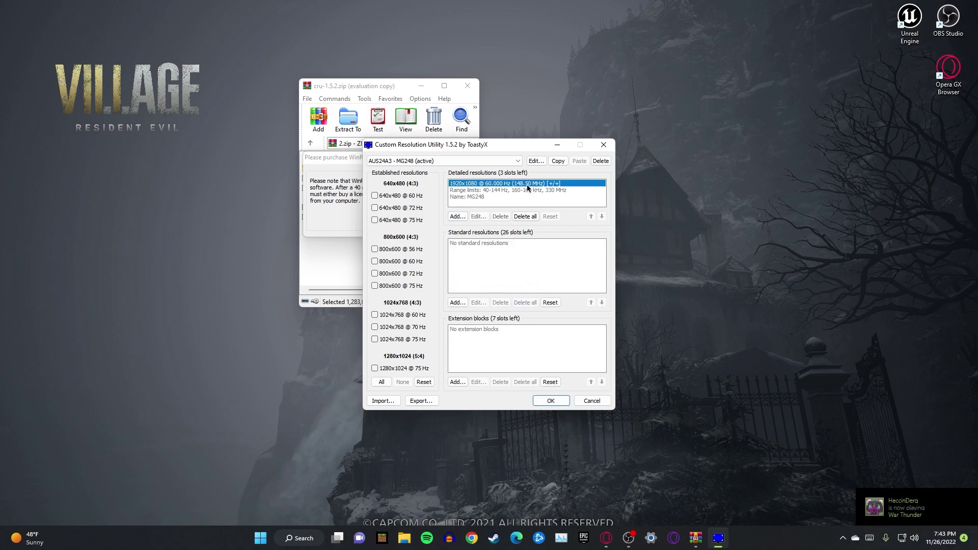
pyautogui.click(526, 216)
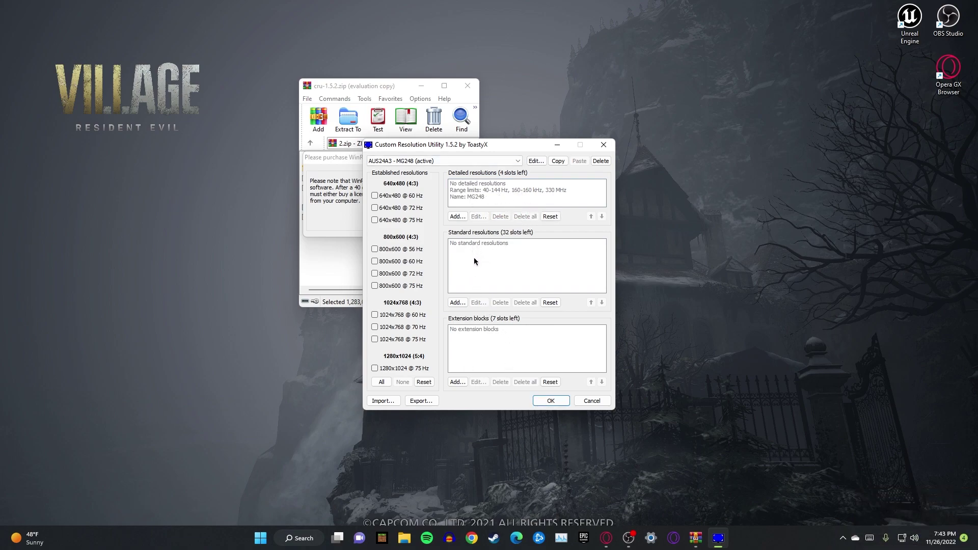
# Add a 1920x1080 (16:9) standard resolution
pyautogui.click(458, 302)
pyautogui.click(492, 270)
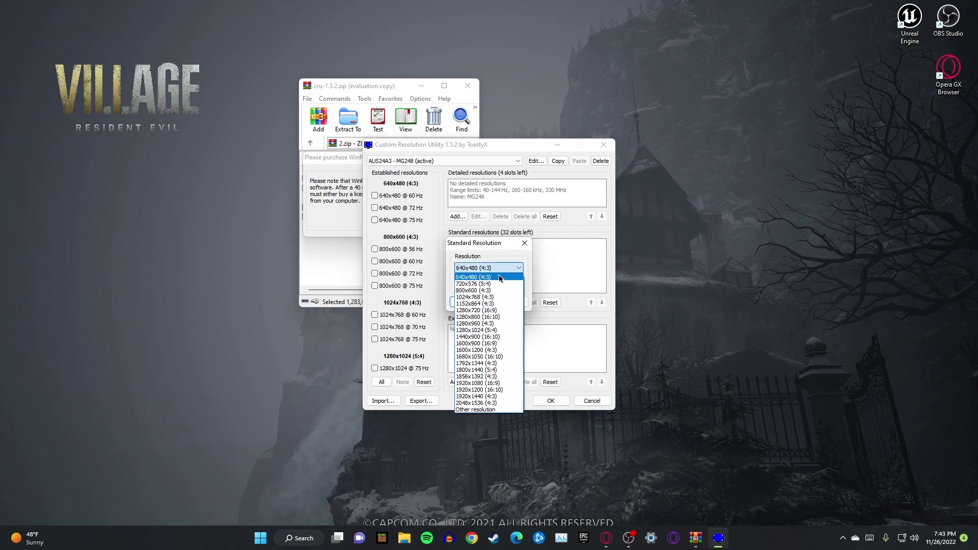
pyautogui.click(490, 385)
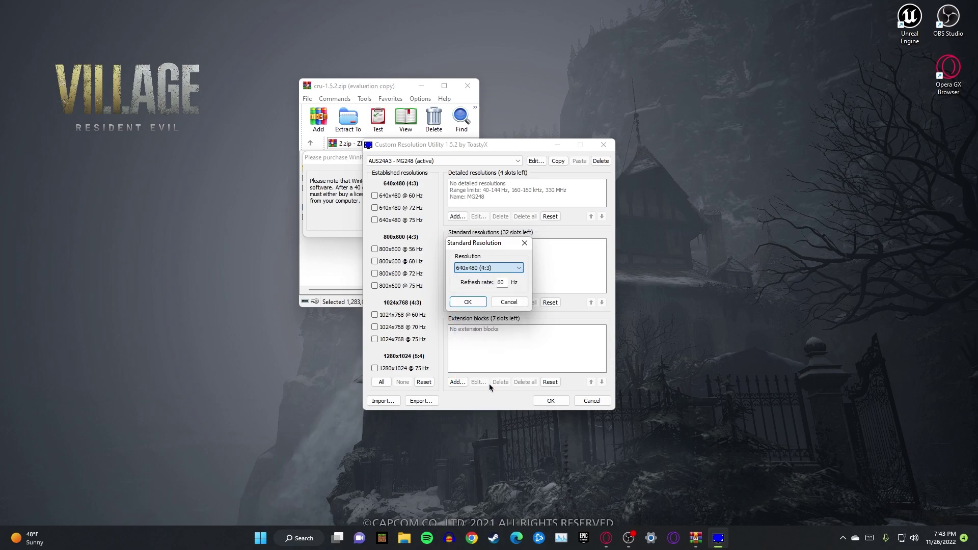
pyautogui.click(467, 302)
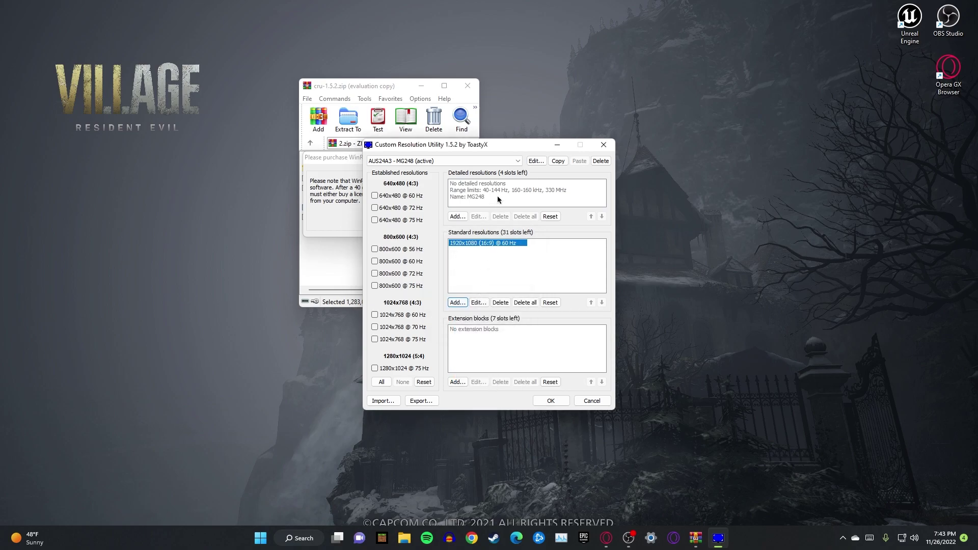
# Add a 1680x1050 @ 144 Hz detailed resolution from the pasted 144 Hz timing
pyautogui.click(457, 216)
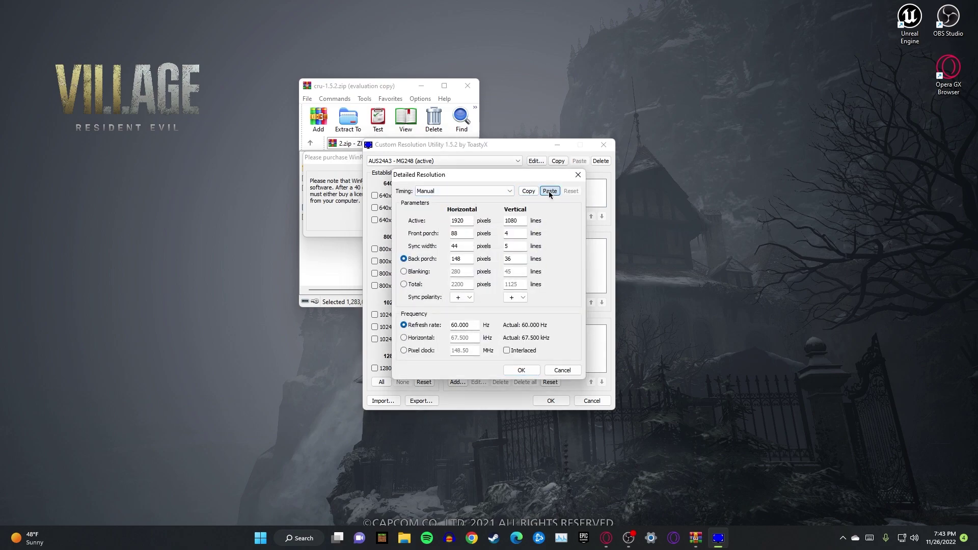
pyautogui.click(549, 191)
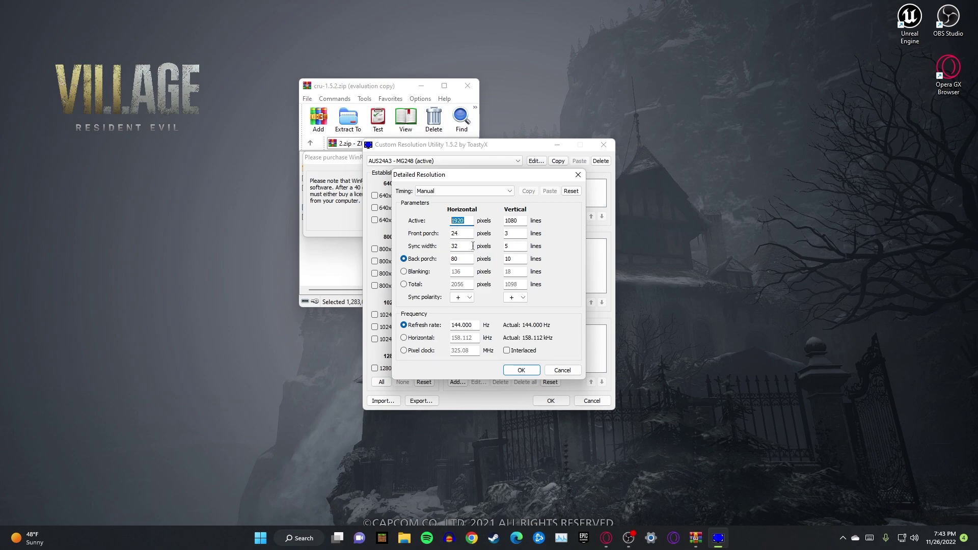
pyautogui.write('1680')
pyautogui.press('Tab')
pyautogui.write('1050')
pyautogui.click(520, 370)
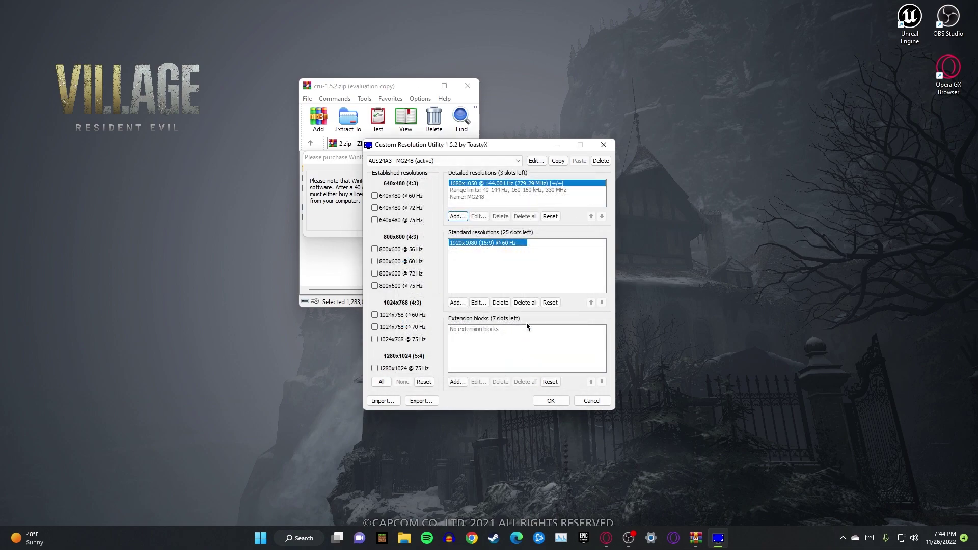
# Add a 1920x1080 @ 144 Hz detailed resolution and select the 1680x1050 entry
pyautogui.click(457, 216)
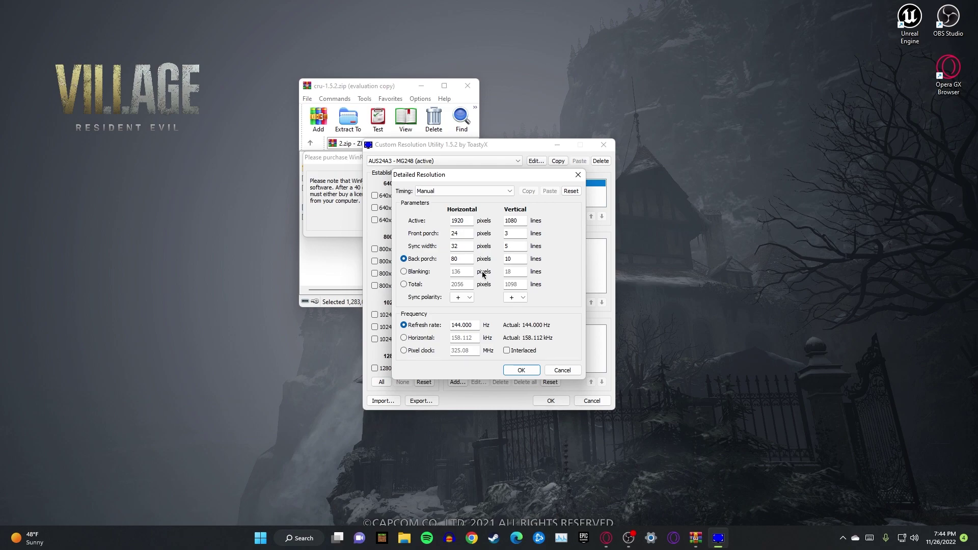
pyautogui.click(522, 374)
pyautogui.click(485, 184)
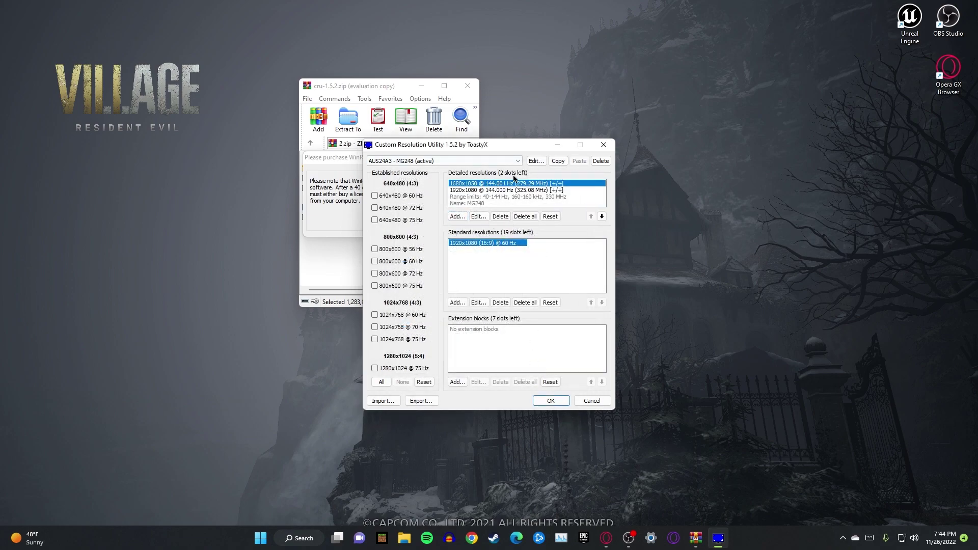
# Dismiss the WinRAR licence reminder, widen the archive window, and run restart64.exe
pyautogui.click(552, 401)
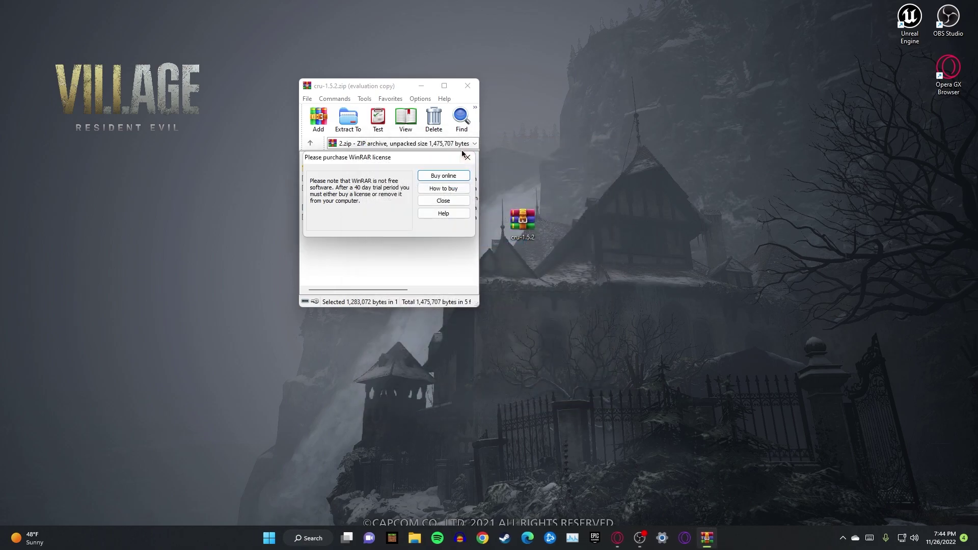
pyautogui.click(466, 158)
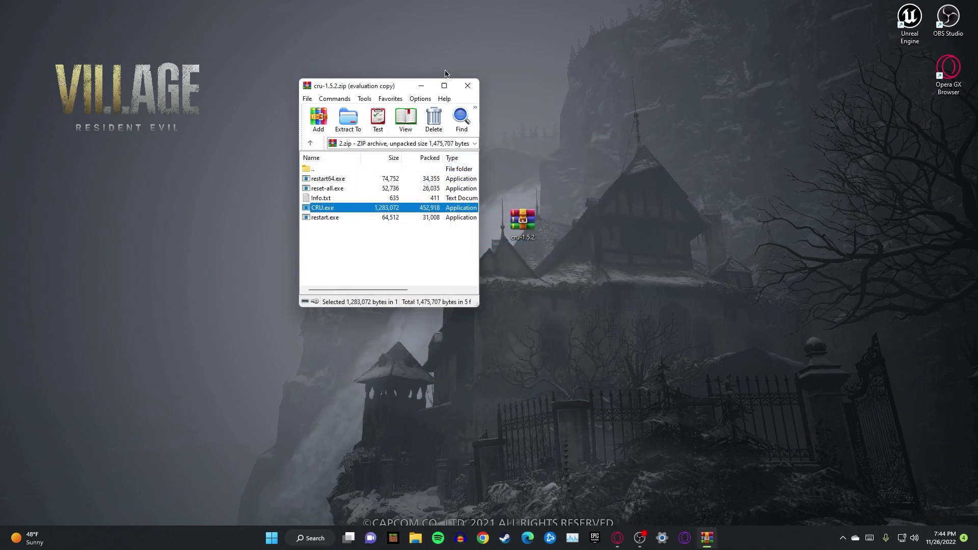
pyautogui.moveTo(479, 122); pyautogui.dragTo(625, 153)
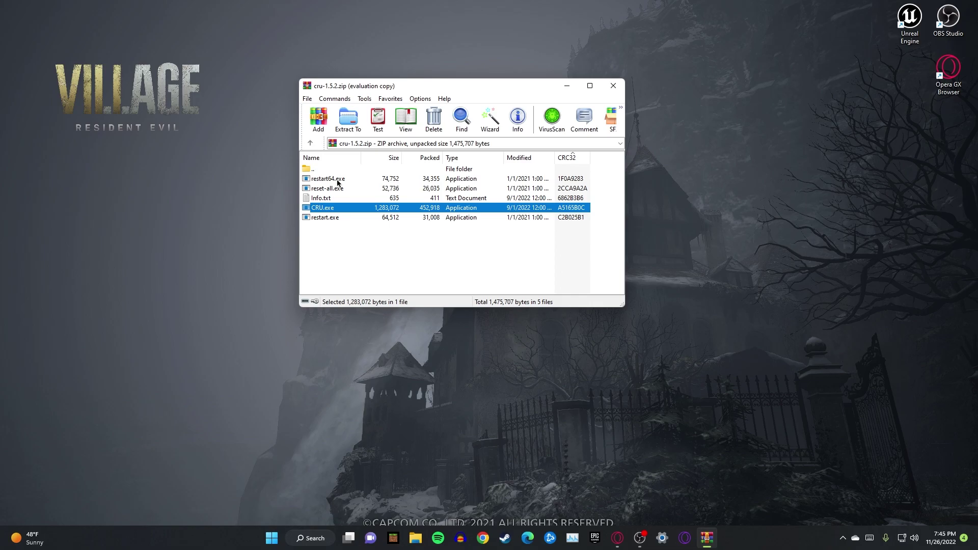
pyautogui.doubleClick(338, 182)
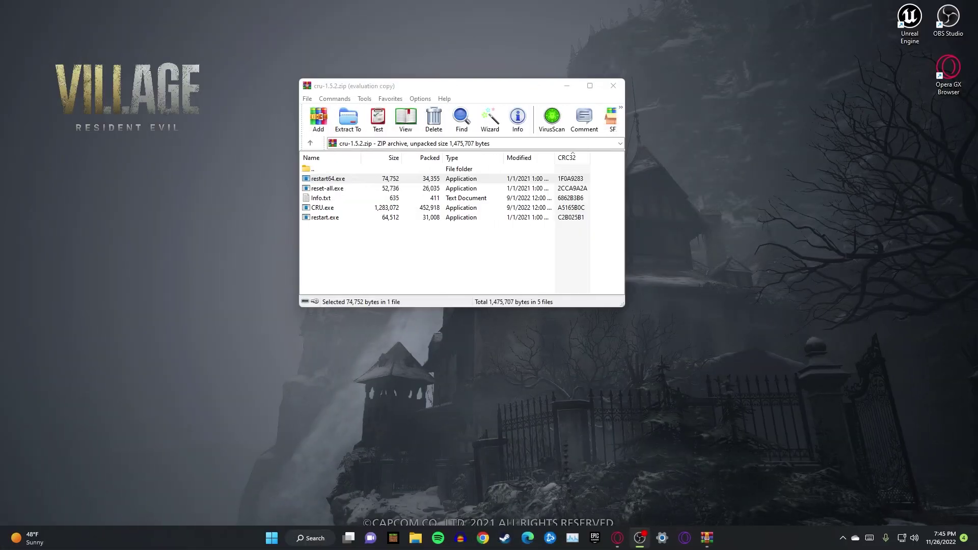
# Close WinRAR and open Display 1's adapter properties via Settings > Display > Advanced display
pyautogui.click(616, 87)
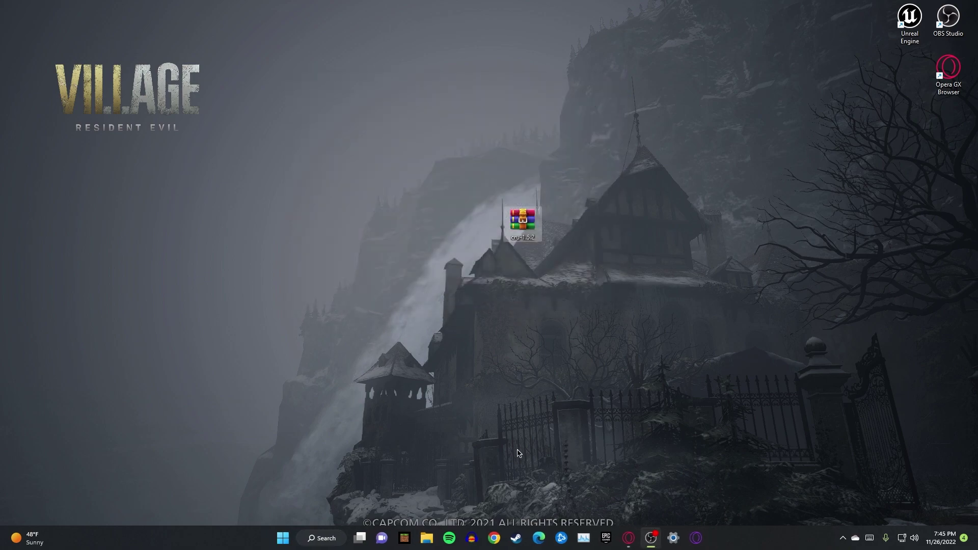
pyautogui.click(673, 538)
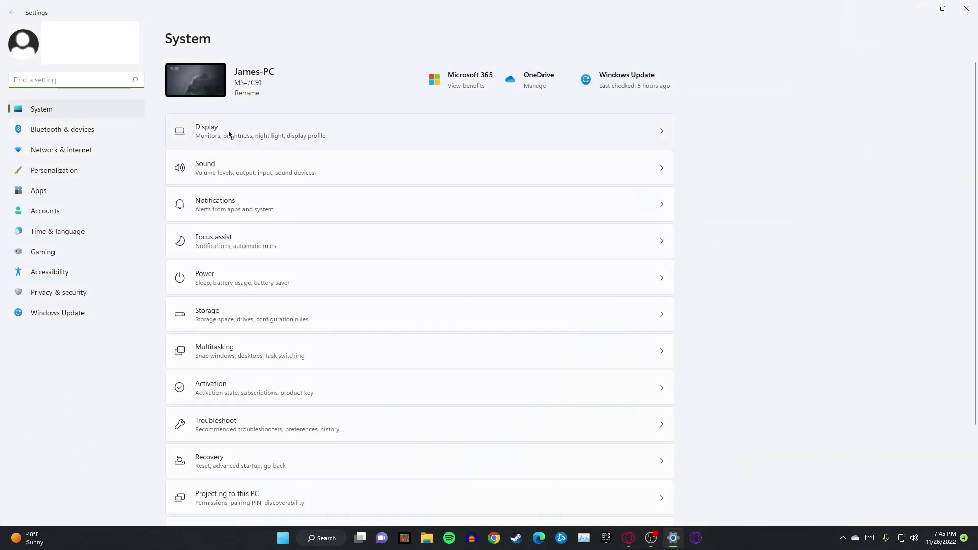
pyautogui.click(228, 132)
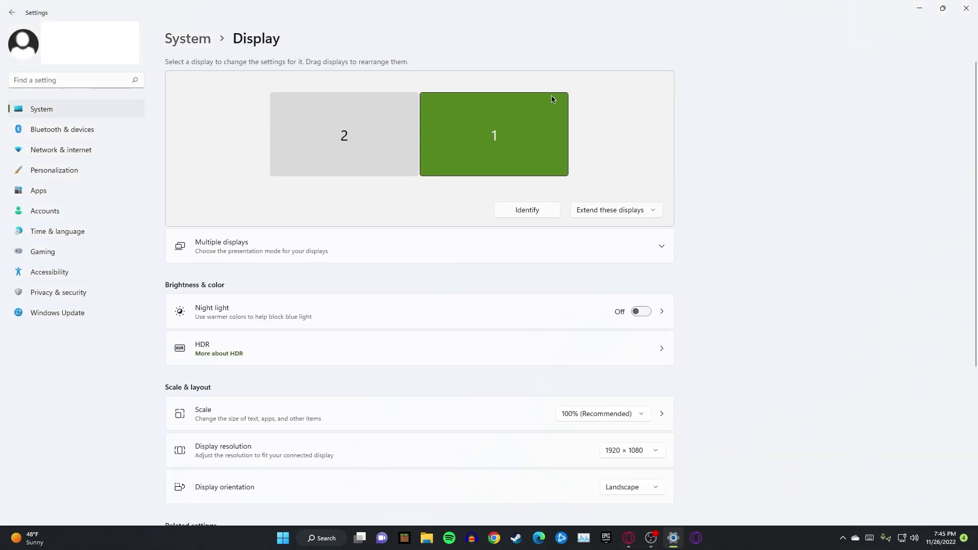
pyautogui.scroll(-5, 766, 167)
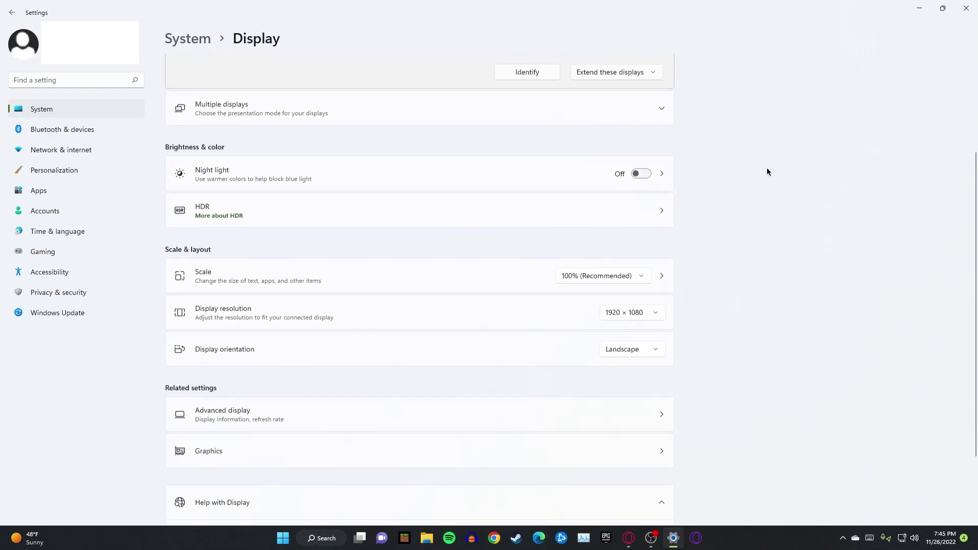
pyautogui.click(250, 318)
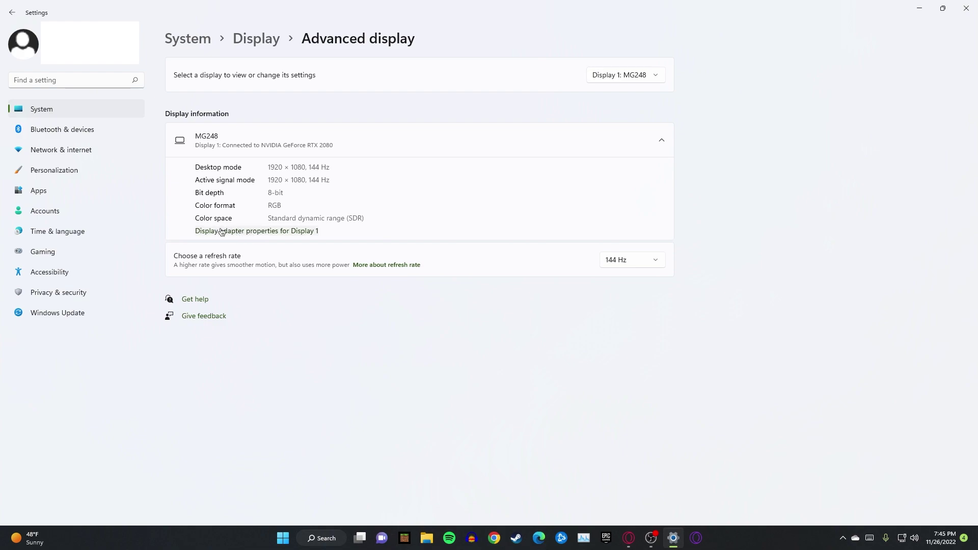
pyautogui.click(273, 235)
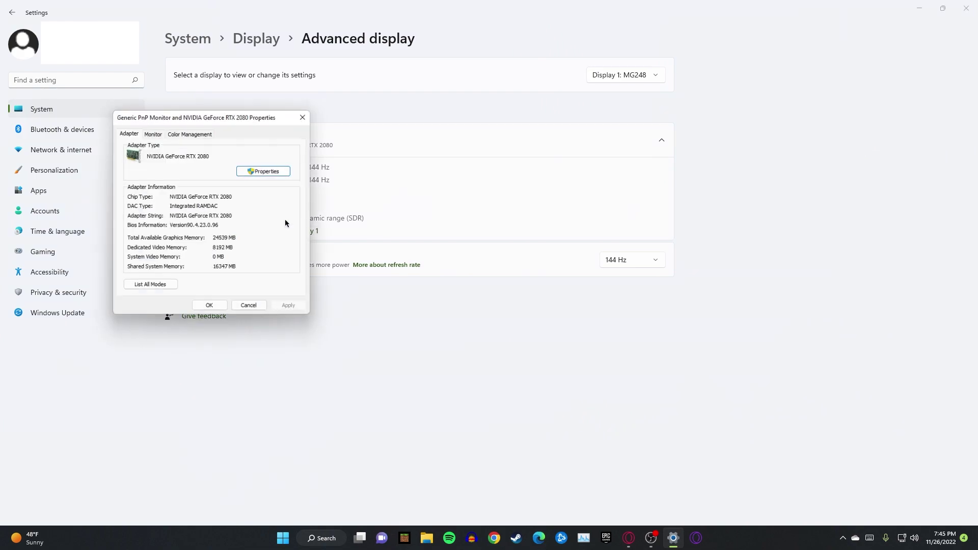
# Choose 1680 by 1050, 144 Hertz from List All Modes, apply, and keep the changes
pyautogui.click(149, 288)
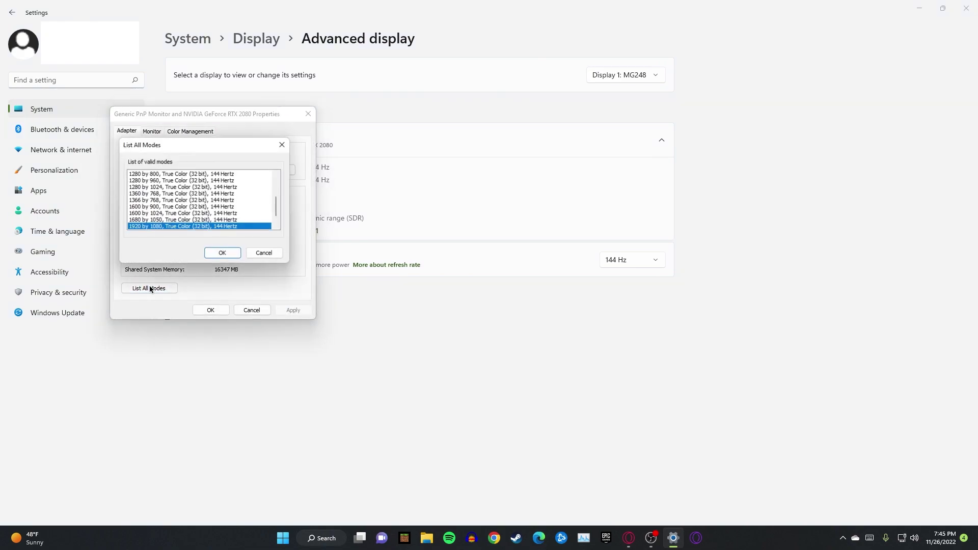
pyautogui.click(183, 220)
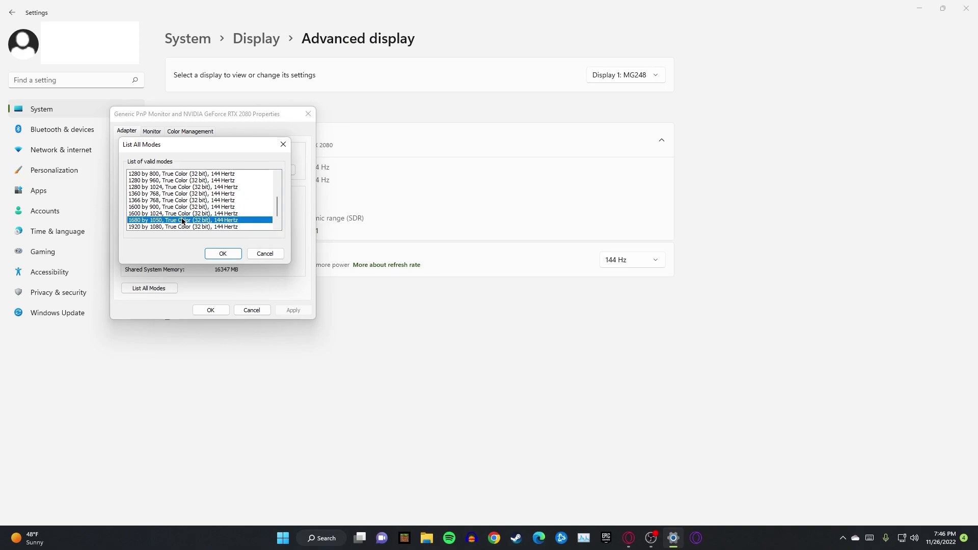
pyautogui.click(218, 256)
pyautogui.click(293, 310)
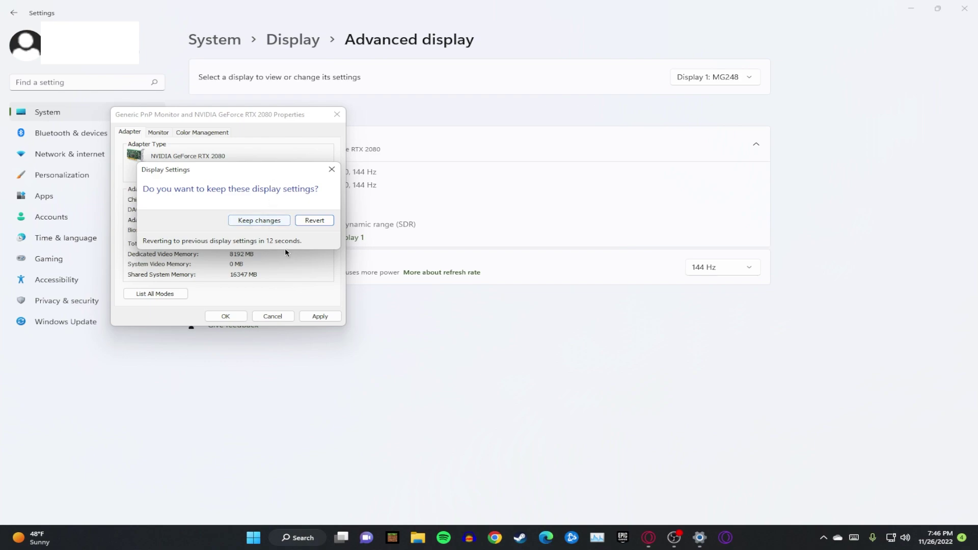
pyautogui.click(259, 220)
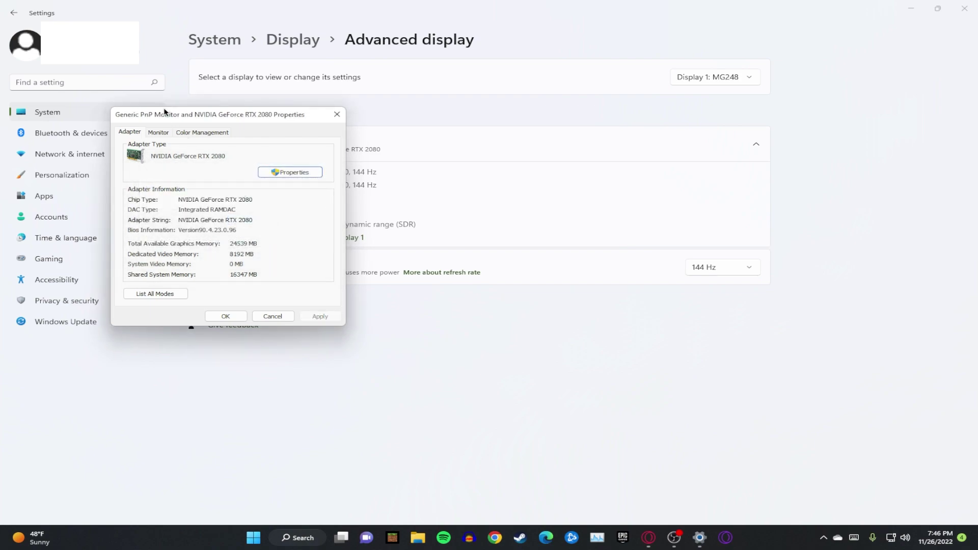
# Confirm 1680 by 1050, 144 Hertz is the current mode, then close the adapter properties
pyautogui.click(155, 294)
pyautogui.click(176, 211)
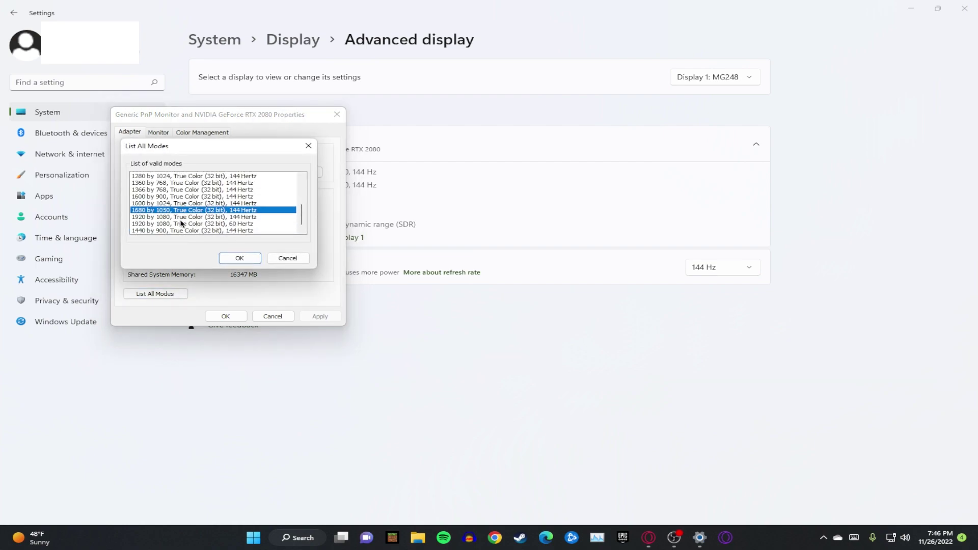
pyautogui.click(295, 259)
pyautogui.click(235, 316)
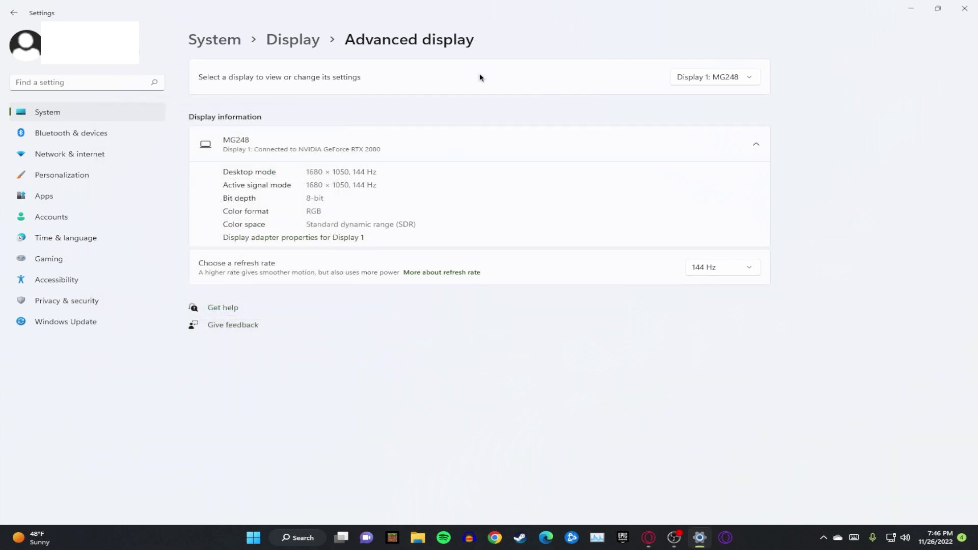
# Launch Fortnite from the Epic Games launcher and go to its Video settings
pyautogui.click(912, 9)
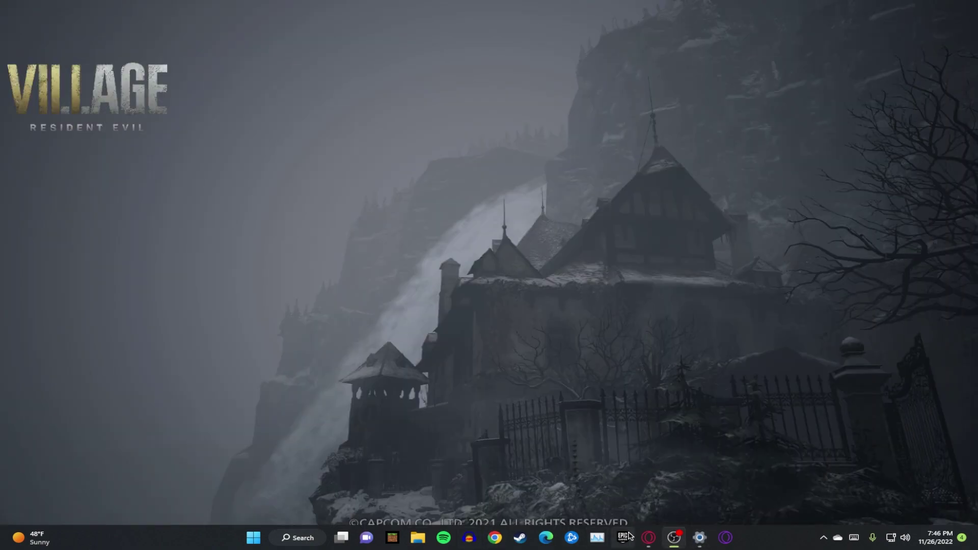
pyautogui.click(626, 537)
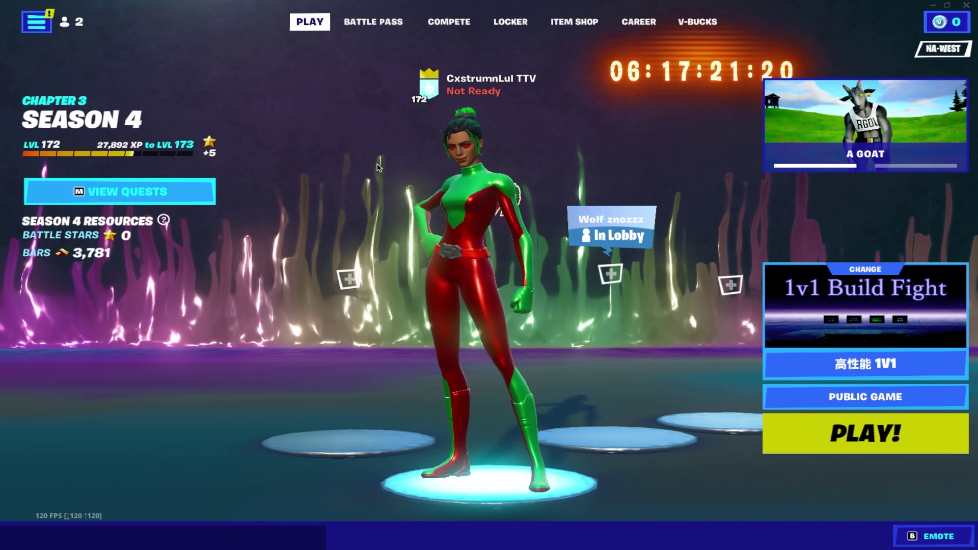
pyautogui.click(71, 21)
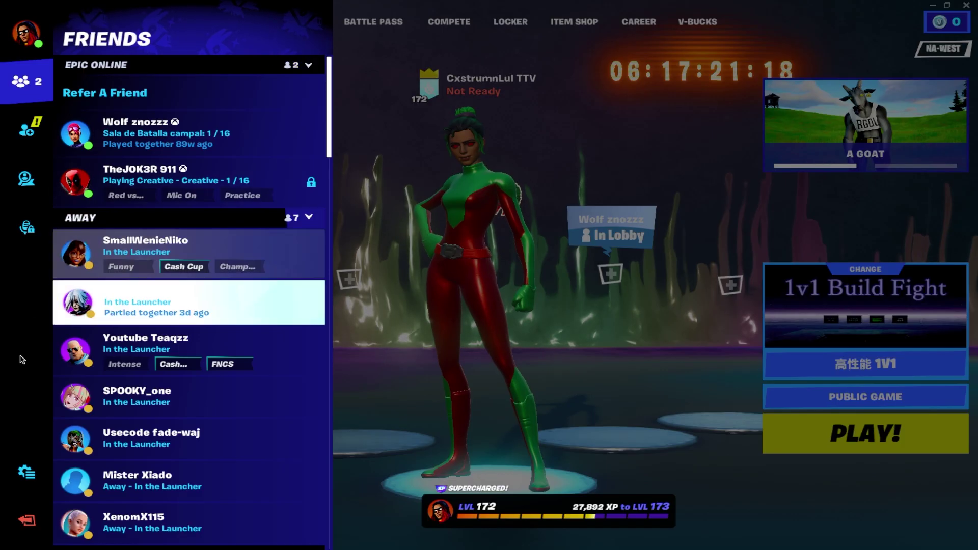
pyautogui.click(27, 472)
pyautogui.click(179, 100)
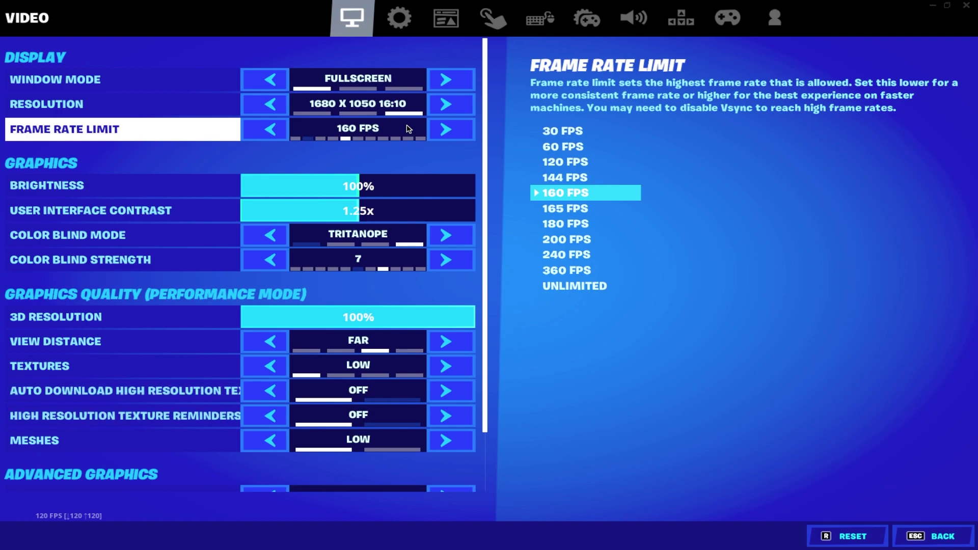
# Step the resolution to 1280 x 800 and back to 1680 x 1050, then exit settings
pyautogui.click(268, 105)
pyautogui.click(451, 103)
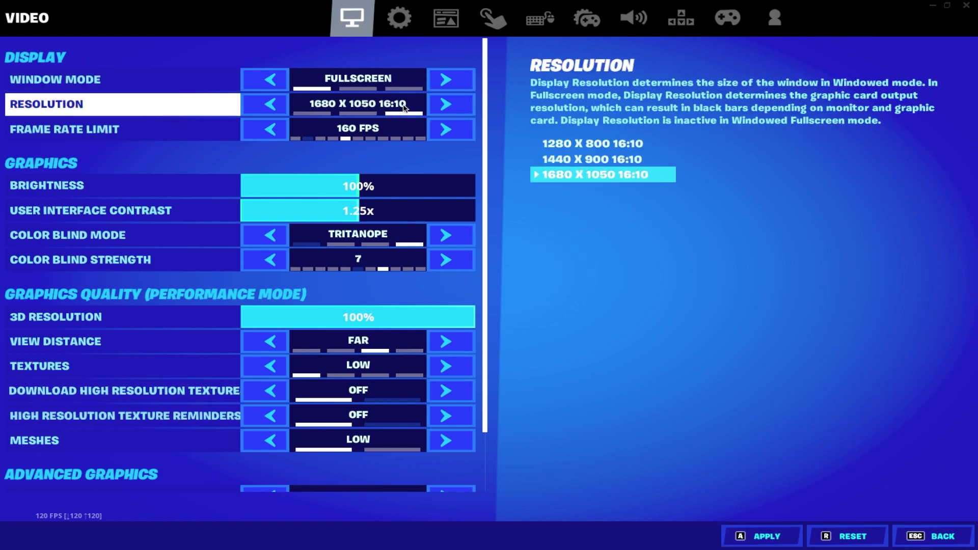
pyautogui.click(259, 105)
pyautogui.click(447, 104)
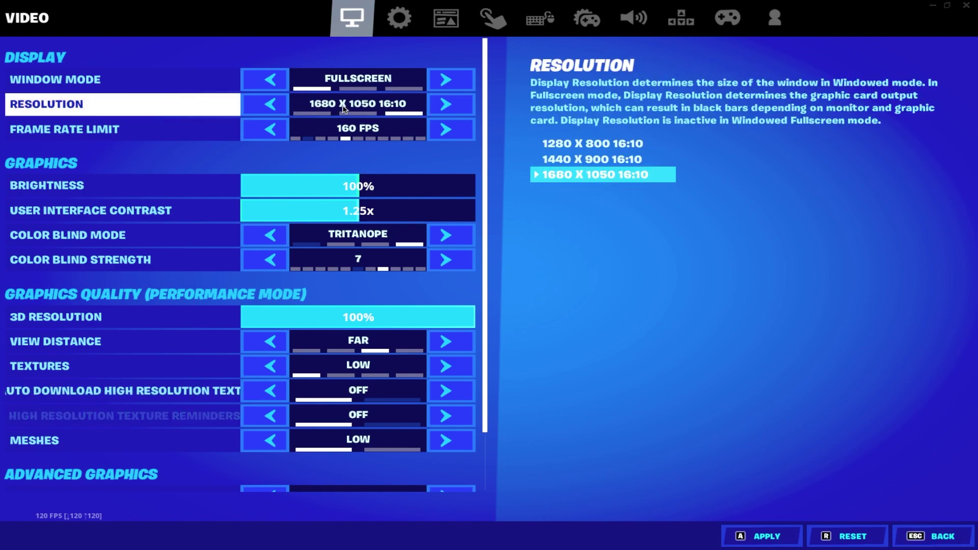
pyautogui.click(923, 537)
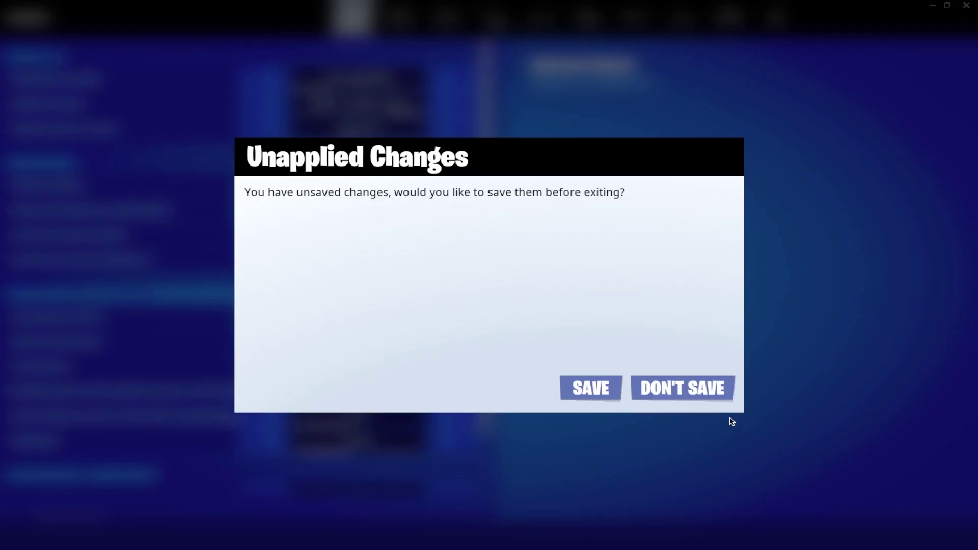
# Choose DON'T SAVE in the Unapplied Changes prompt to return to the Fortnite lobby
pyautogui.click(700, 389)
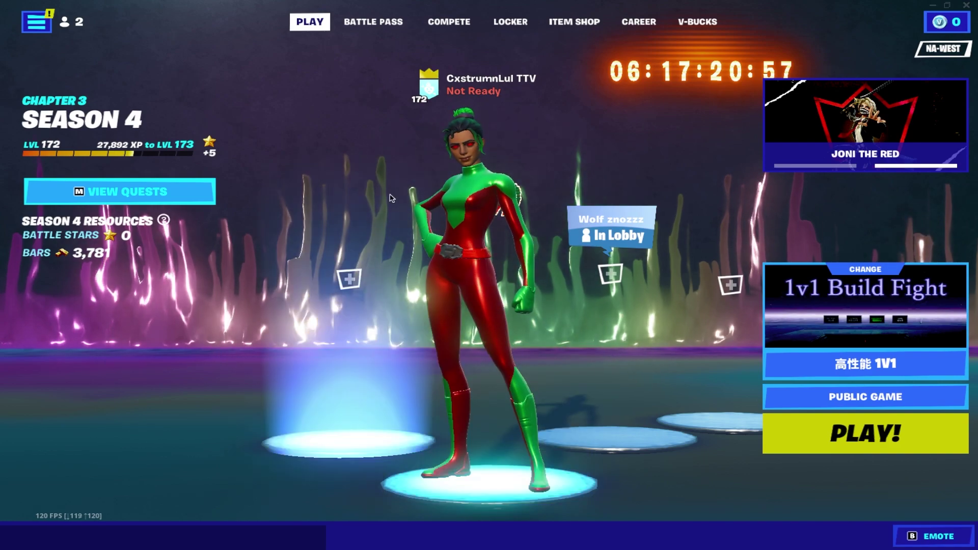